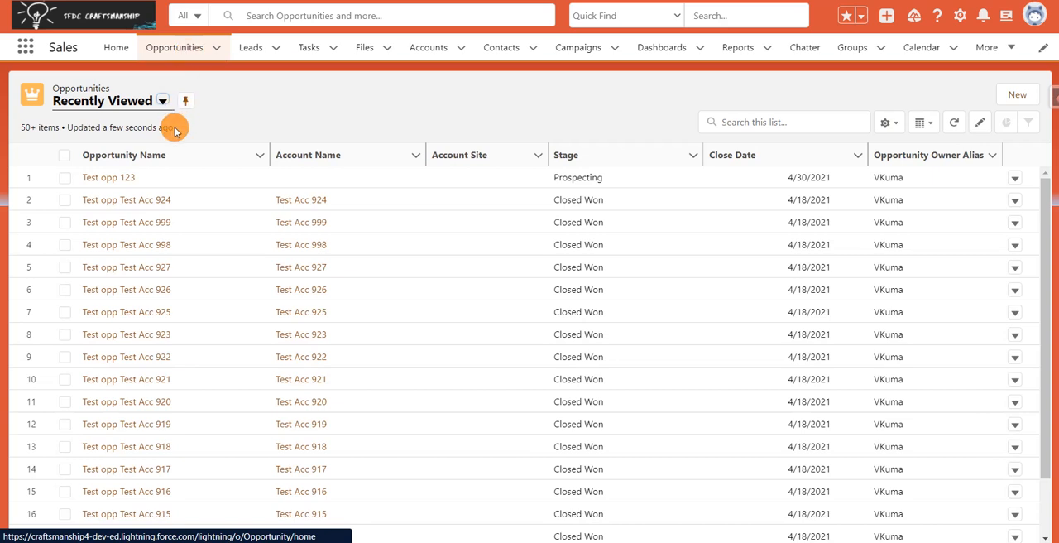
Step: Open the opportunity Test opp 123 and view its Chatter feed
{"action": "left_click", "coordinate": [107, 179]}
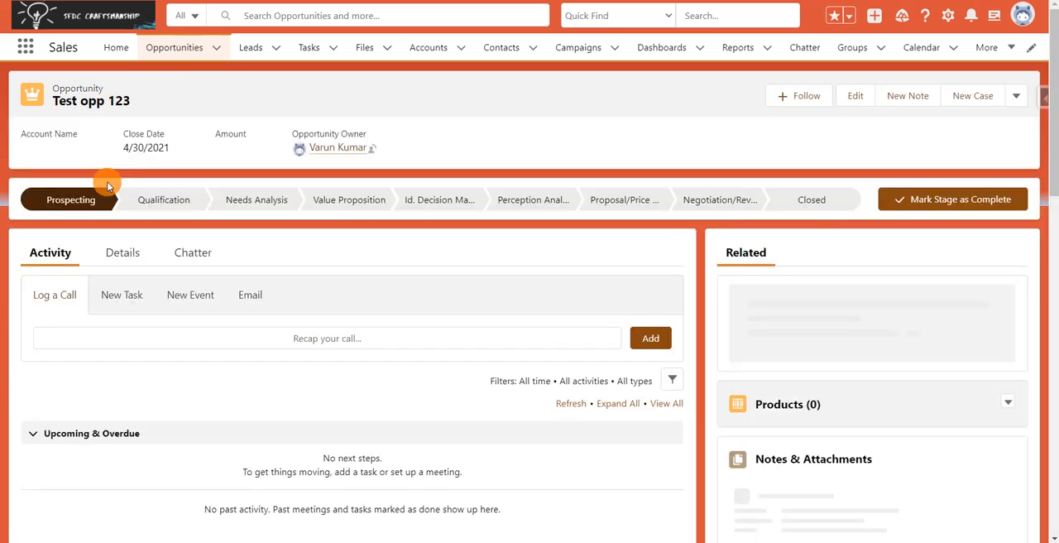
{"action": "left_click", "coordinate": [199, 264]}
{"action": "left_click", "coordinate": [180, 348]}
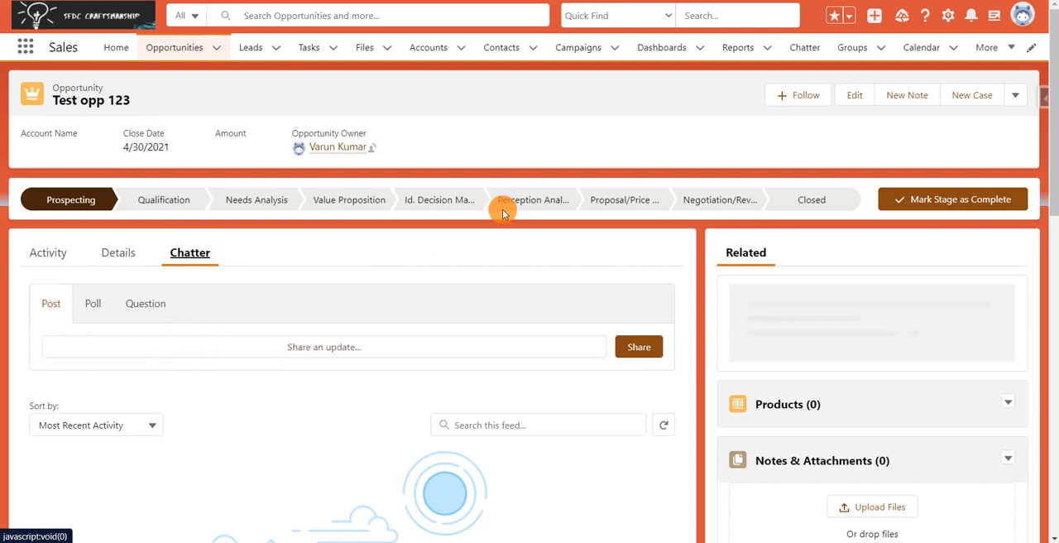
Step: Go to Setup, search for "flow" and open the Flows page under Process Automation
{"action": "left_click", "coordinate": [949, 16]}
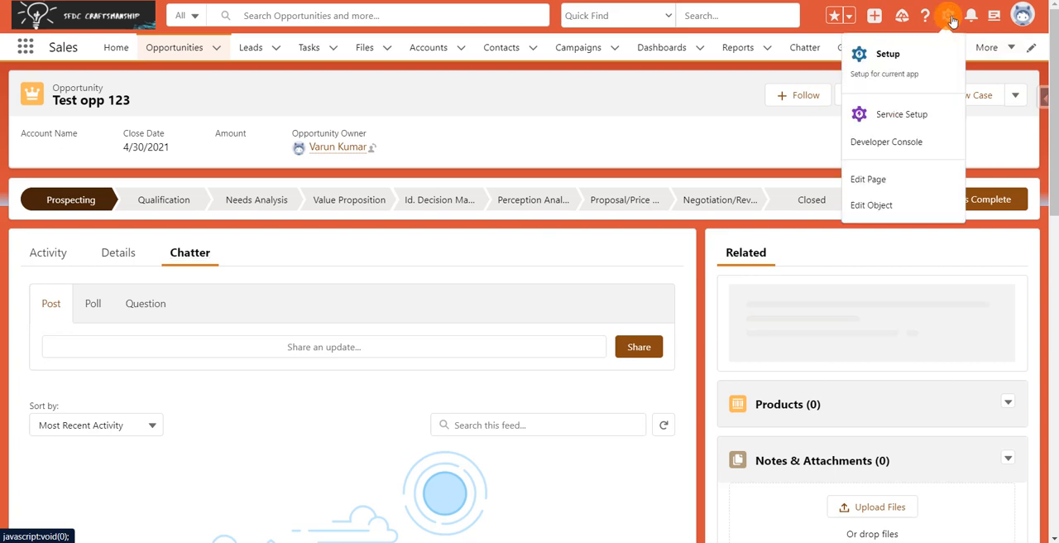
{"action": "left_click", "coordinate": [889, 71]}
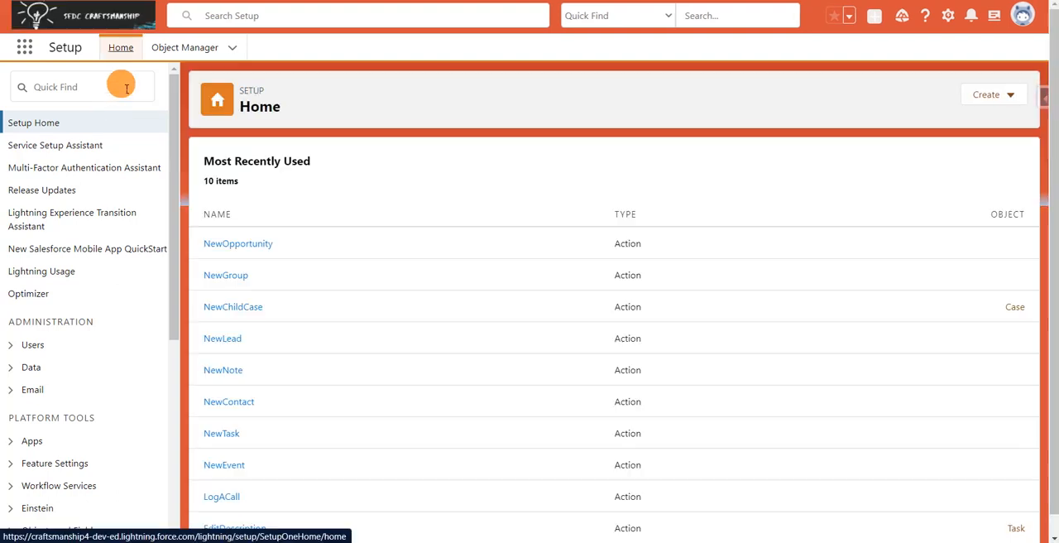
{"action": "left_click", "coordinate": [126, 87]}
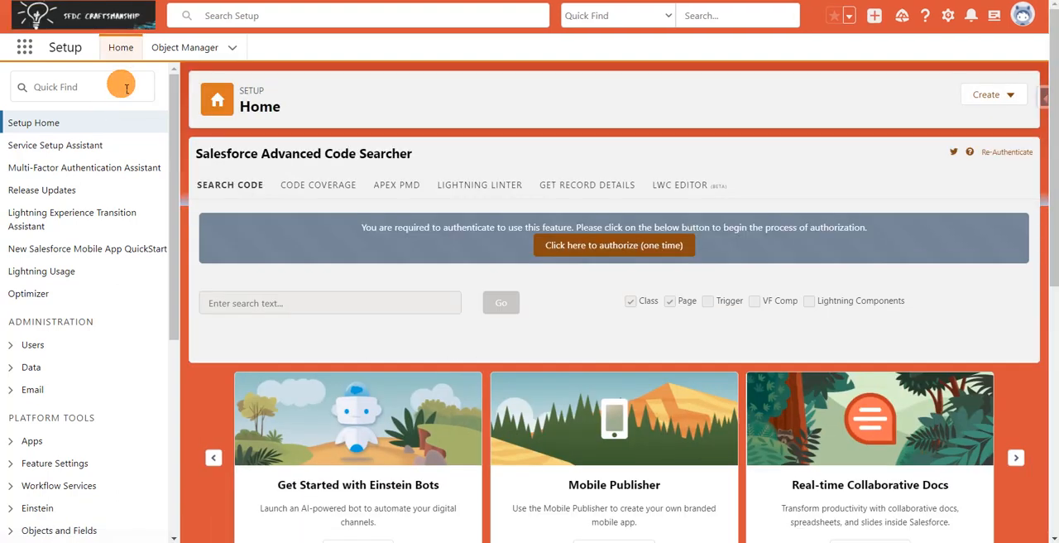
{"action": "left_click", "coordinate": [127, 88]}
{"action": "type", "text": "f"}
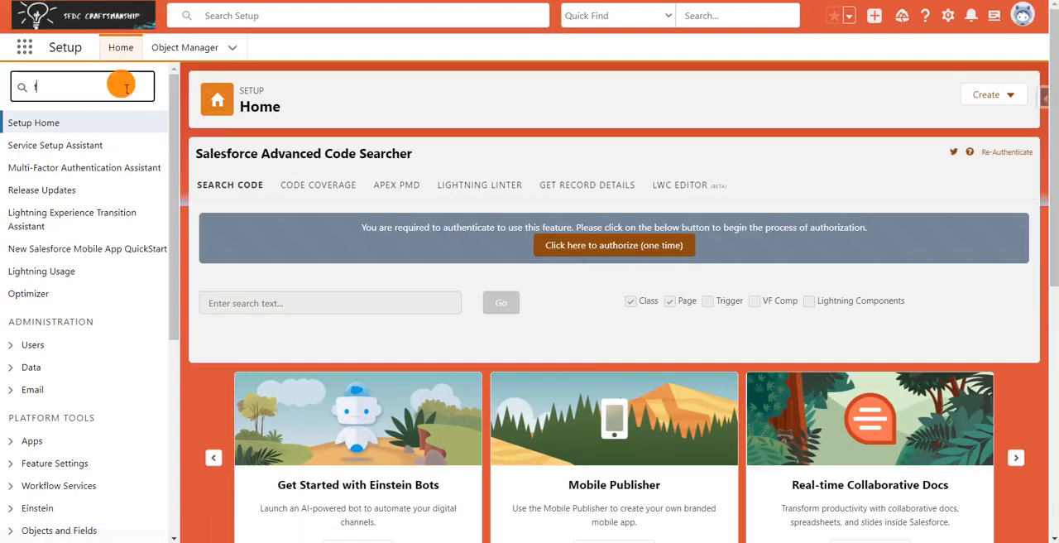
{"action": "type", "text": "low"}
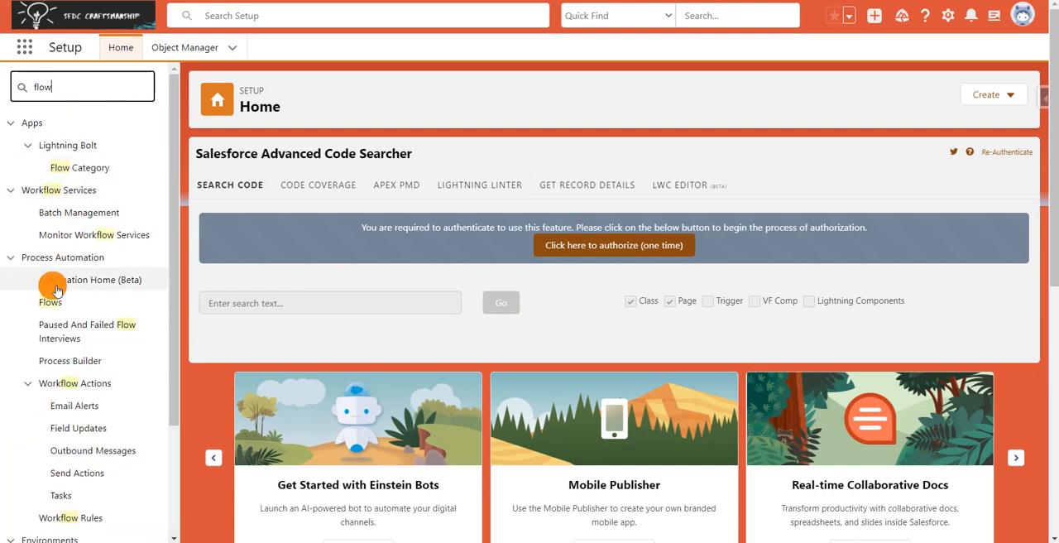
{"action": "left_click", "coordinate": [53, 302]}
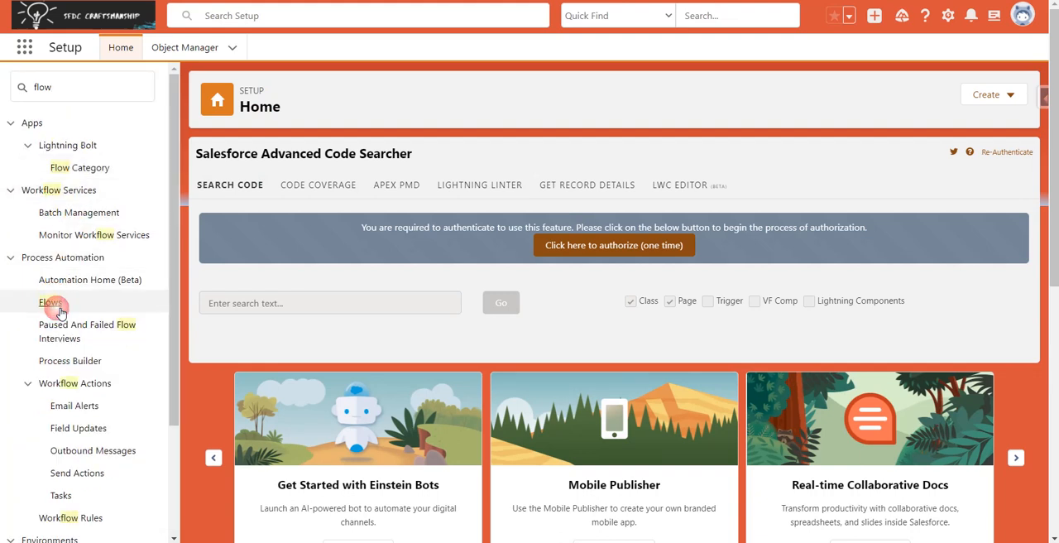
{"action": "left_click", "coordinate": [60, 308]}
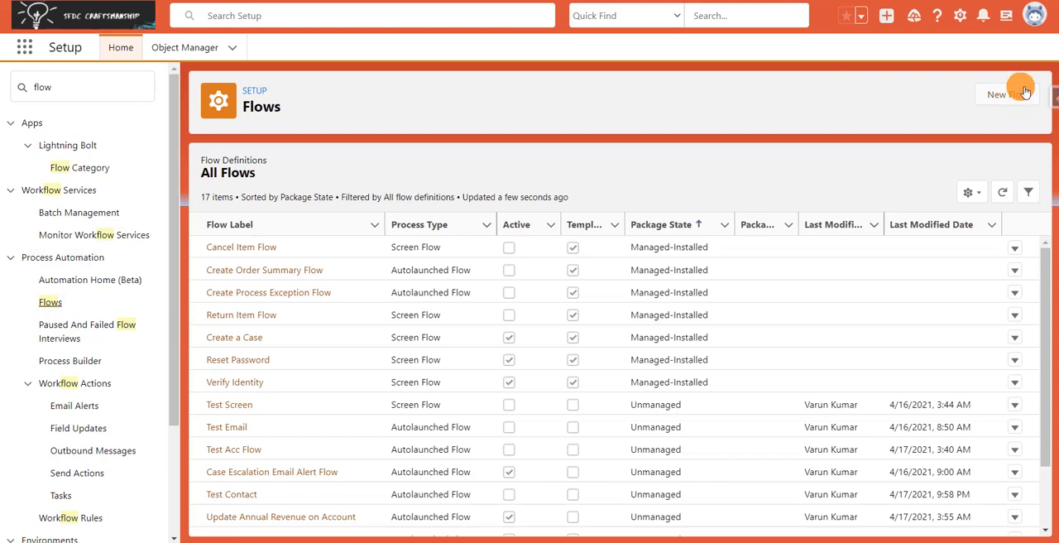
Step: Create a new Record-Triggered Flow using the Auto-Layout building mode
{"action": "left_click", "coordinate": [1023, 88]}
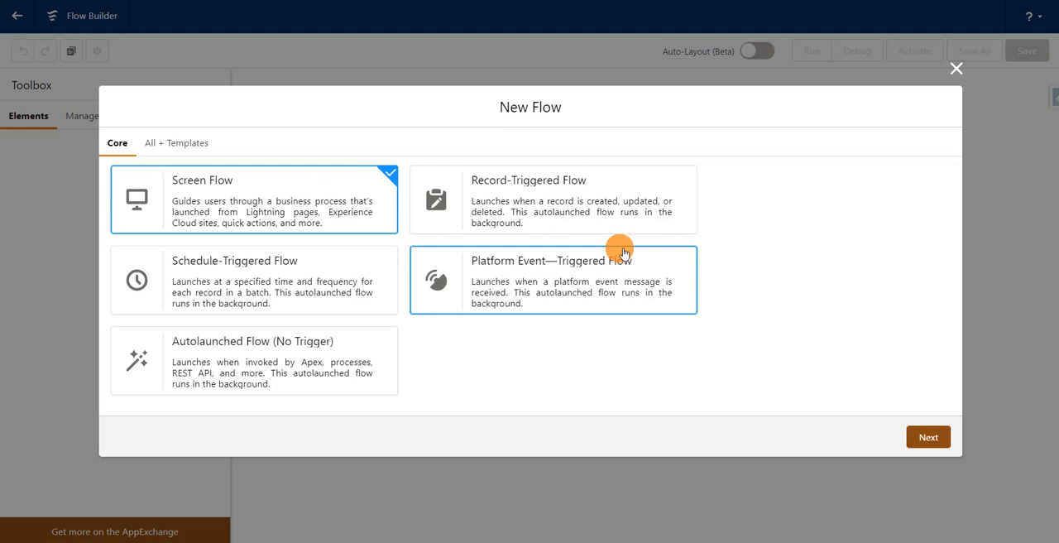
{"action": "left_click", "coordinate": [635, 212]}
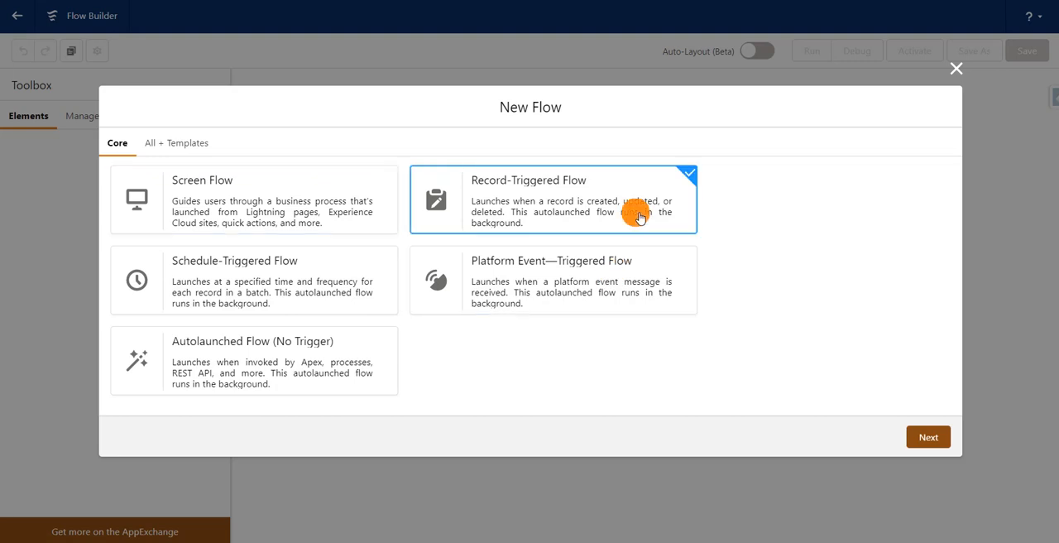
{"action": "left_click", "coordinate": [928, 436]}
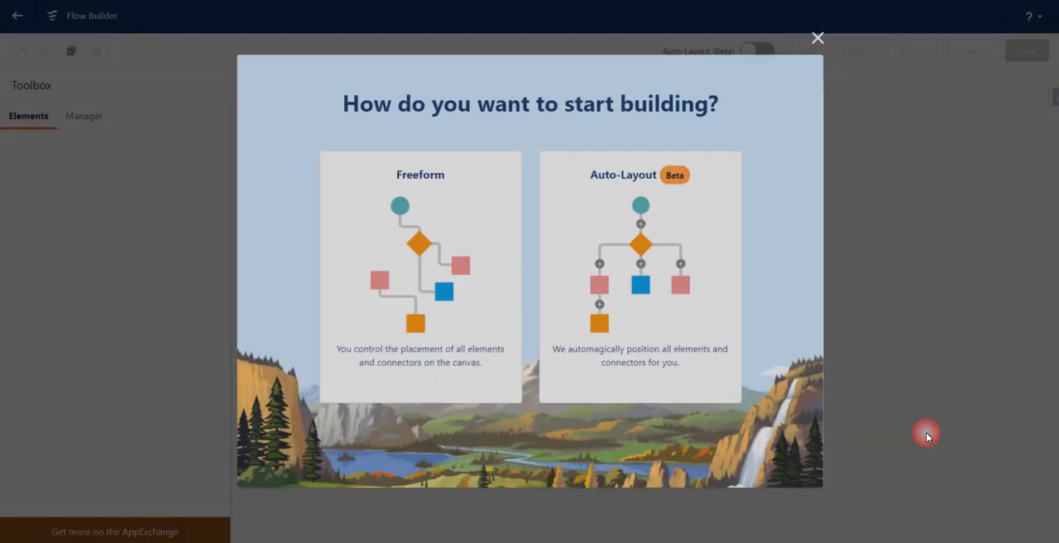
{"action": "left_click", "coordinate": [724, 342]}
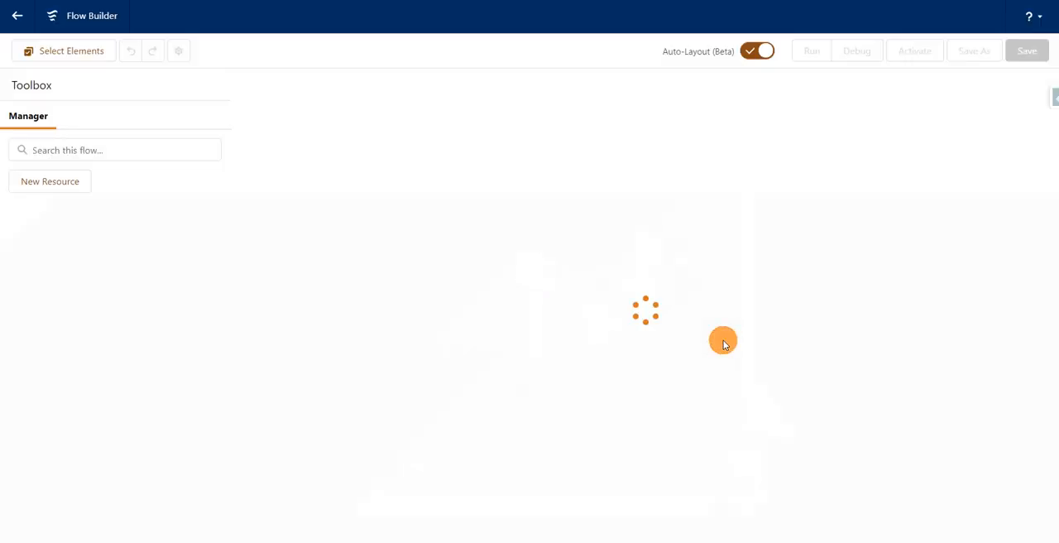
Step: Configure the flow's trigger to fire when a record is updated, running after the record is saved
{"action": "left_click", "coordinate": [732, 184]}
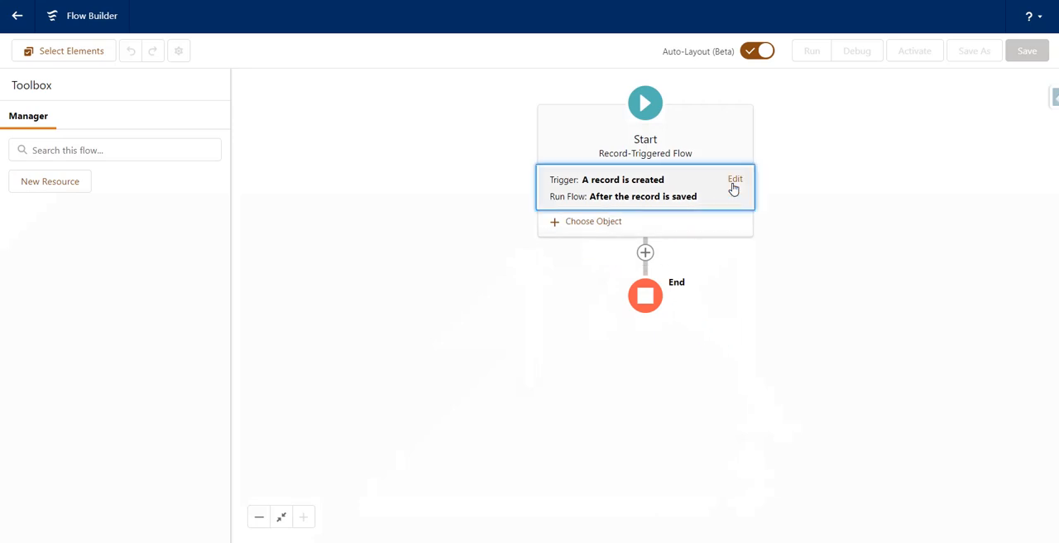
{"action": "left_click", "coordinate": [609, 194]}
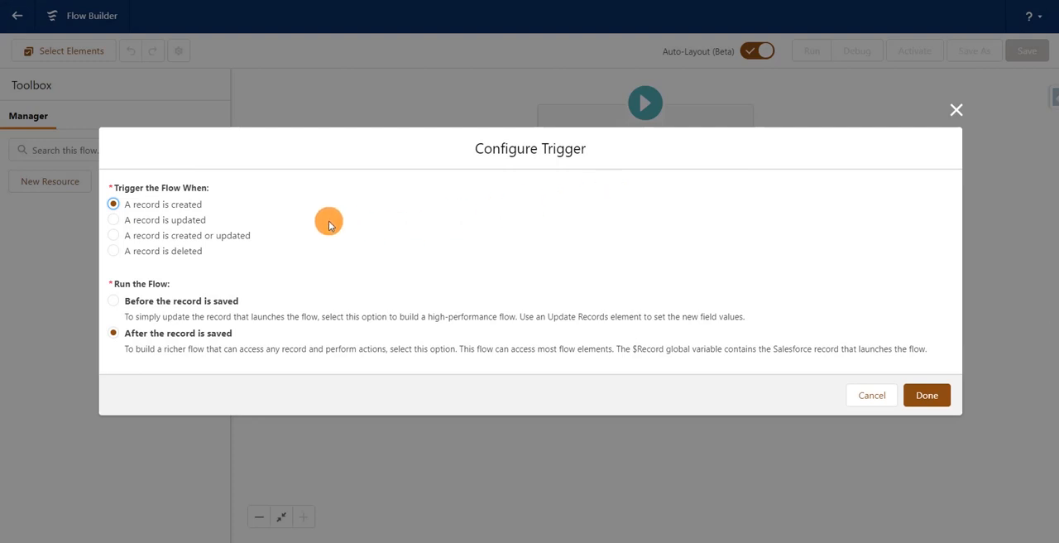
{"action": "left_click", "coordinate": [196, 221]}
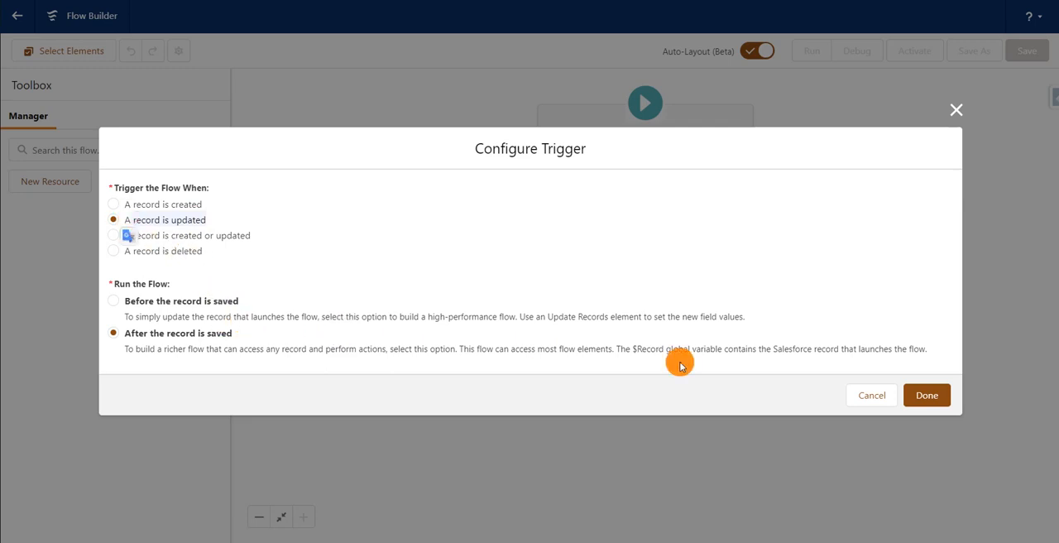
{"action": "left_click", "coordinate": [925, 396]}
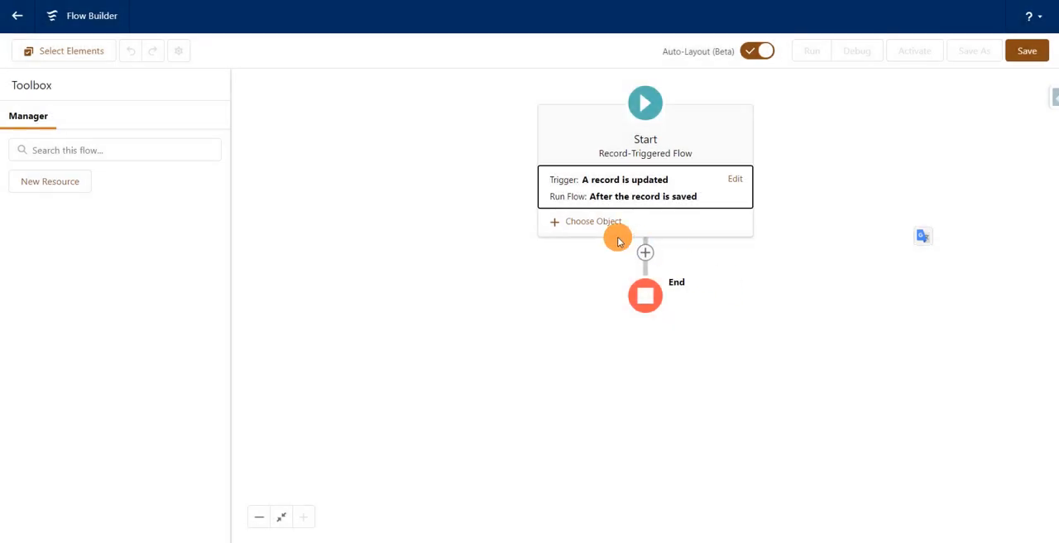
Step: Choose Opportunity as the object whose records trigger the flow
{"action": "left_click", "coordinate": [599, 228]}
{"action": "left_click", "coordinate": [412, 297]}
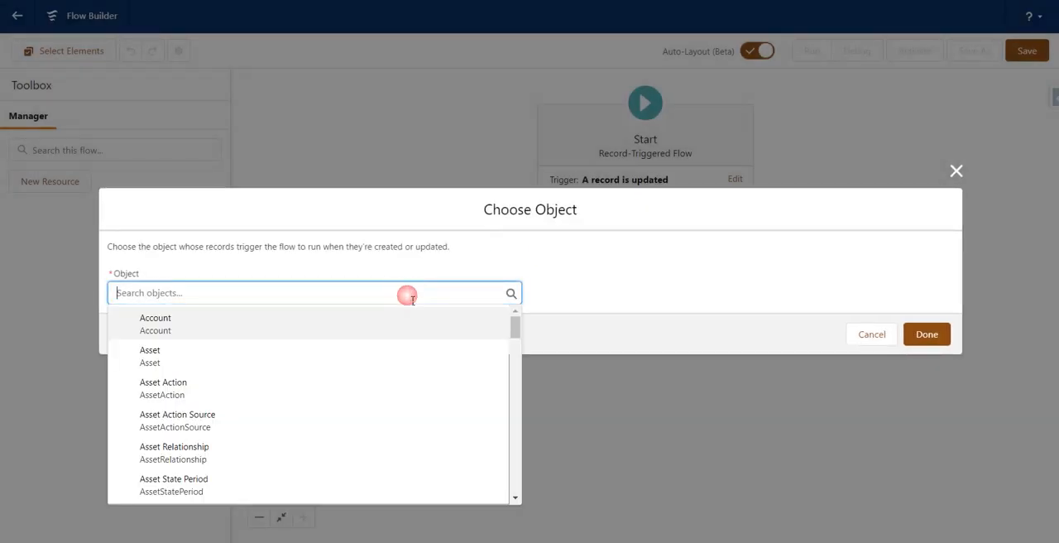
{"action": "type", "text": "Opp"}
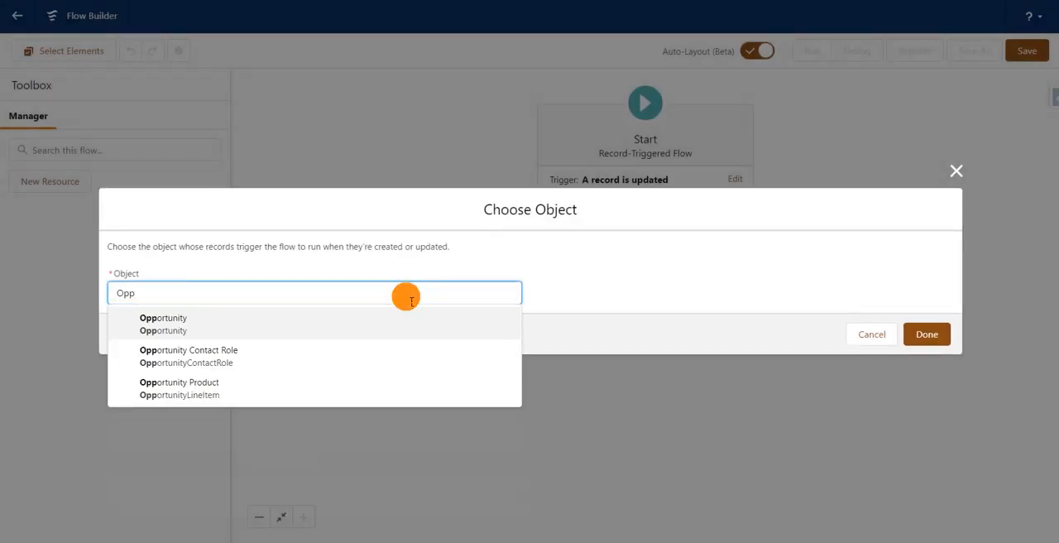
{"action": "left_click", "coordinate": [367, 329]}
{"action": "left_click", "coordinate": [433, 286]}
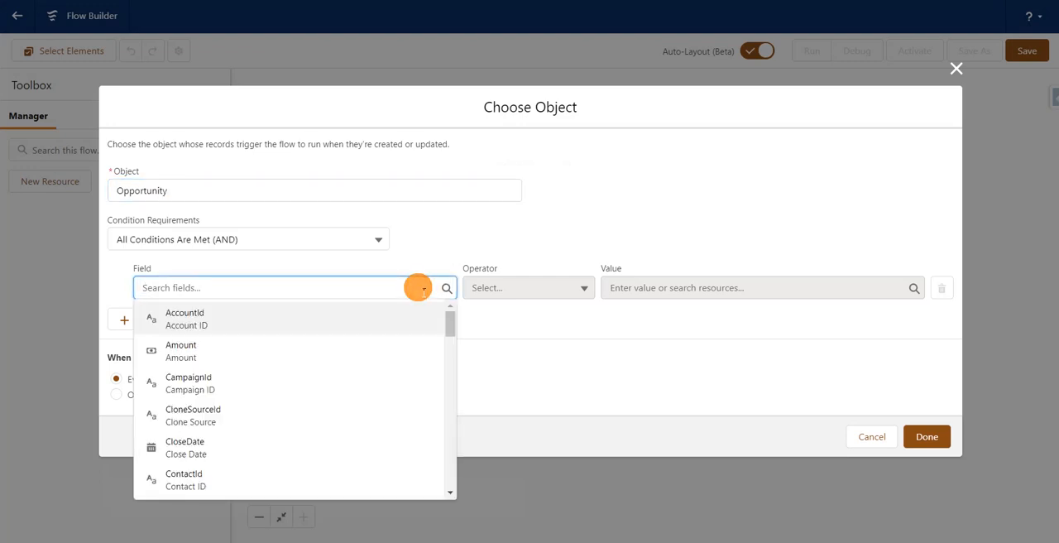
{"action": "type", "text": "sta"}
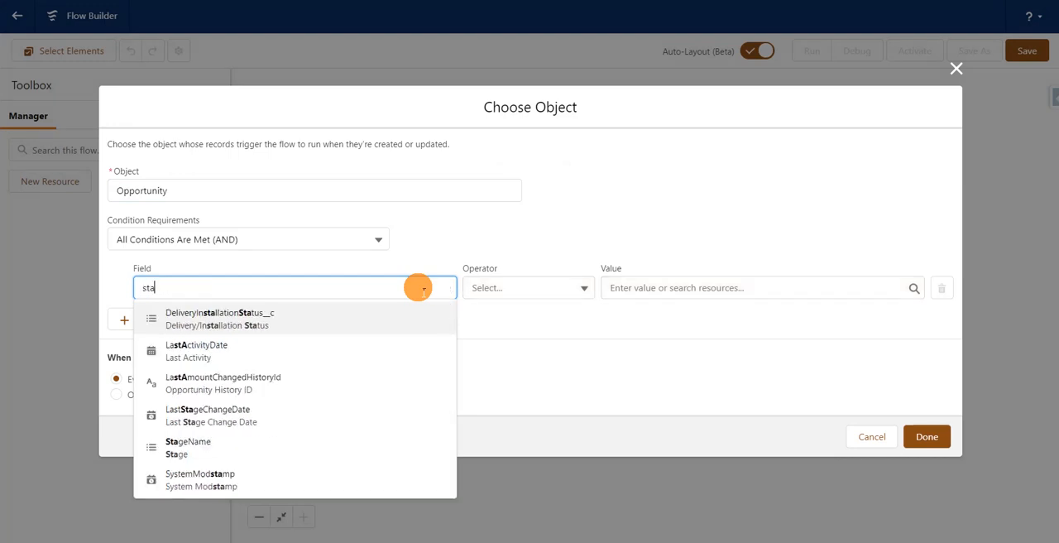
{"action": "type", "text": "gea"}
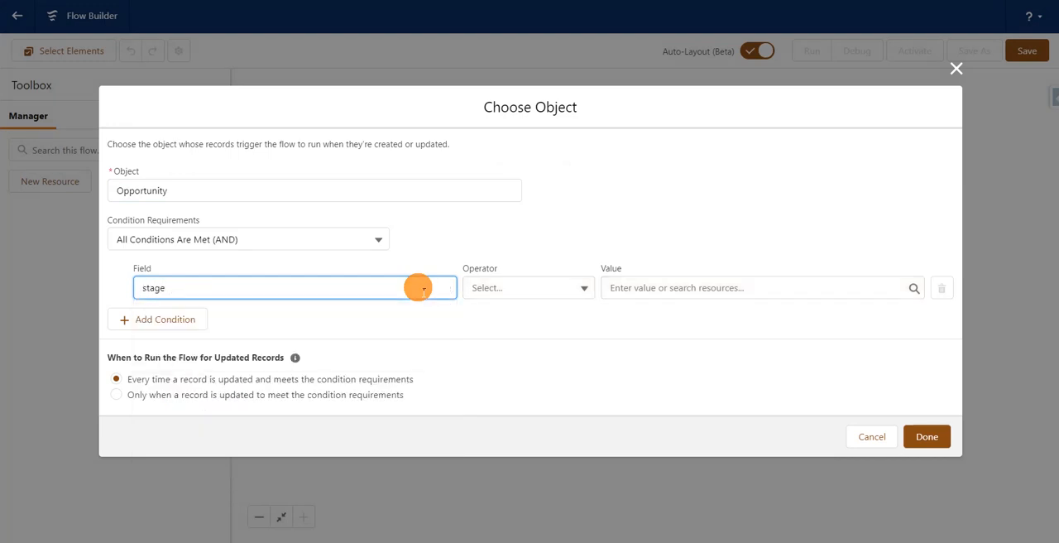
{"action": "key", "text": "BackSpace"}
{"action": "key", "text": "BackSpace"}
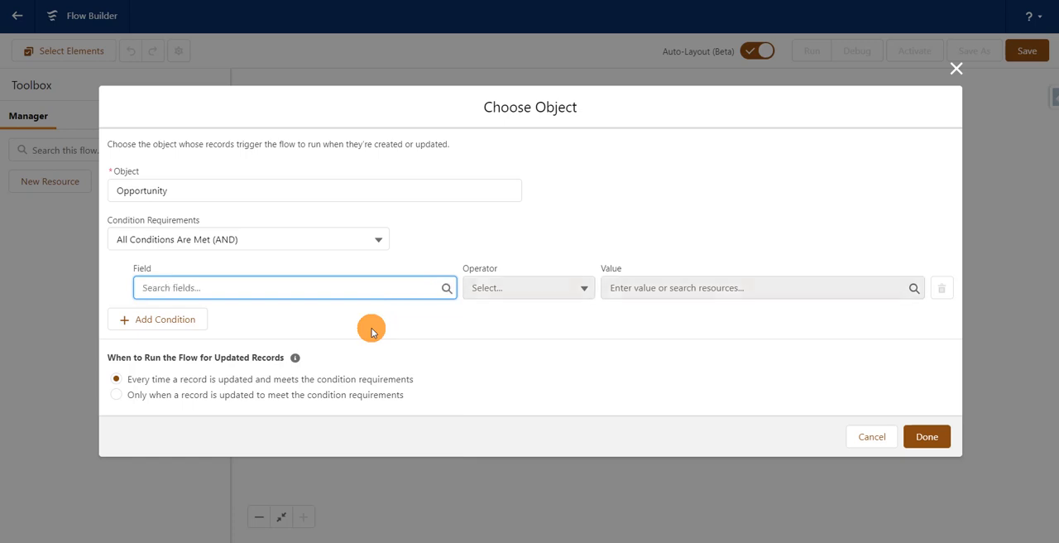
Step: Define the first entry condition as StageName Equals Closed Won
{"action": "left_click", "coordinate": [357, 296]}
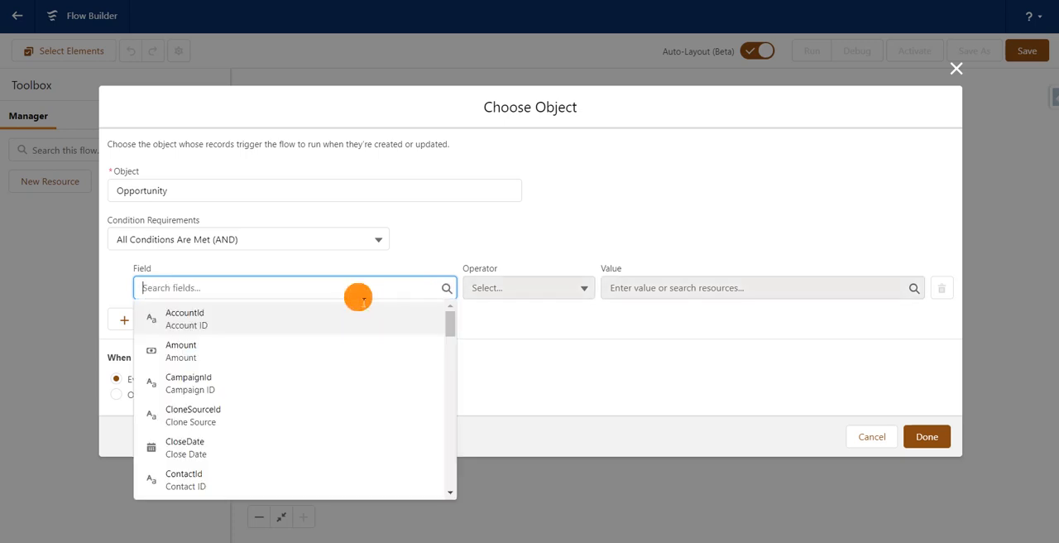
{"action": "type", "text": "stagename"}
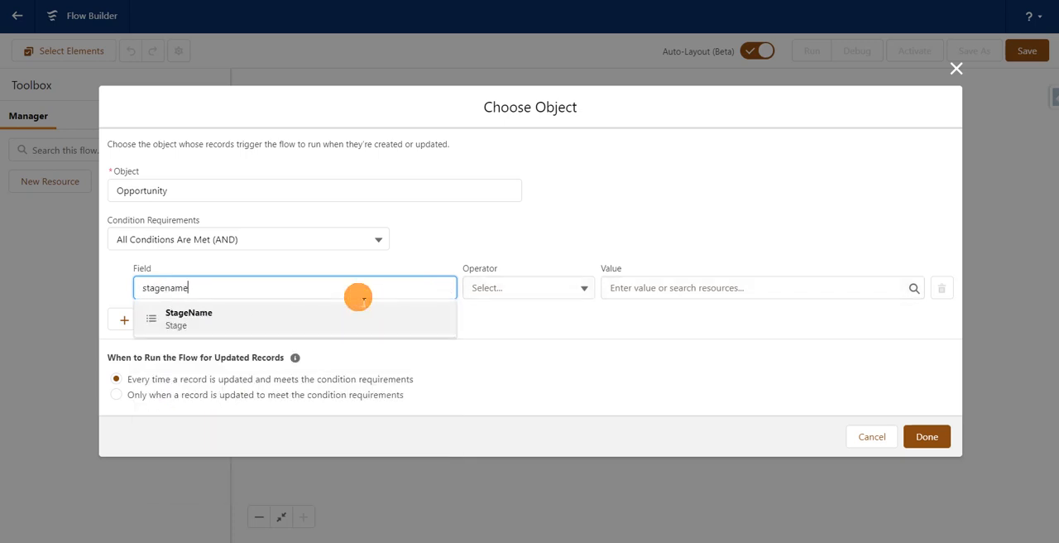
{"action": "key", "text": "Return"}
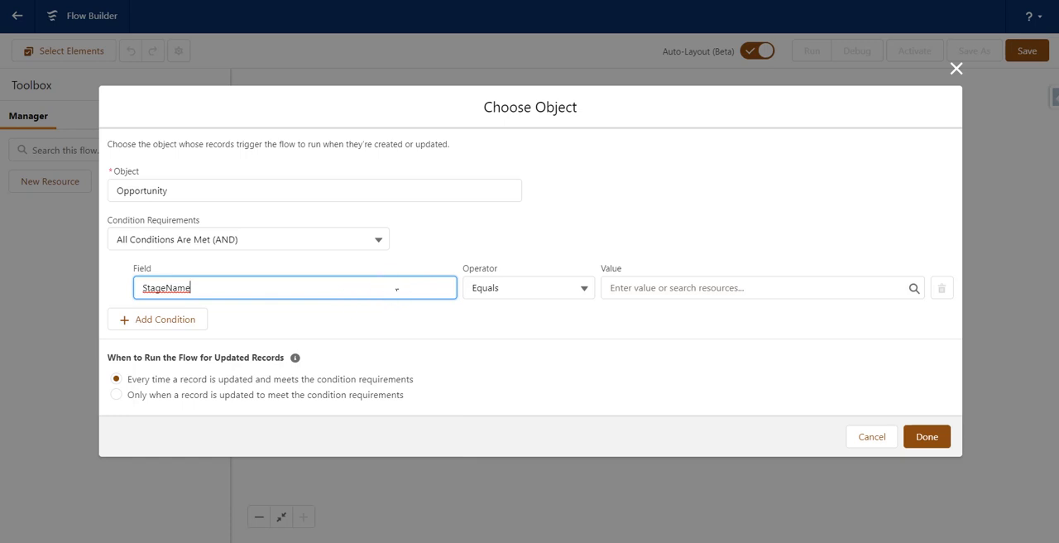
{"action": "key", "text": "BackSpace"}
{"action": "key", "text": "BackSpace"}
{"action": "left_click", "coordinate": [361, 333]}
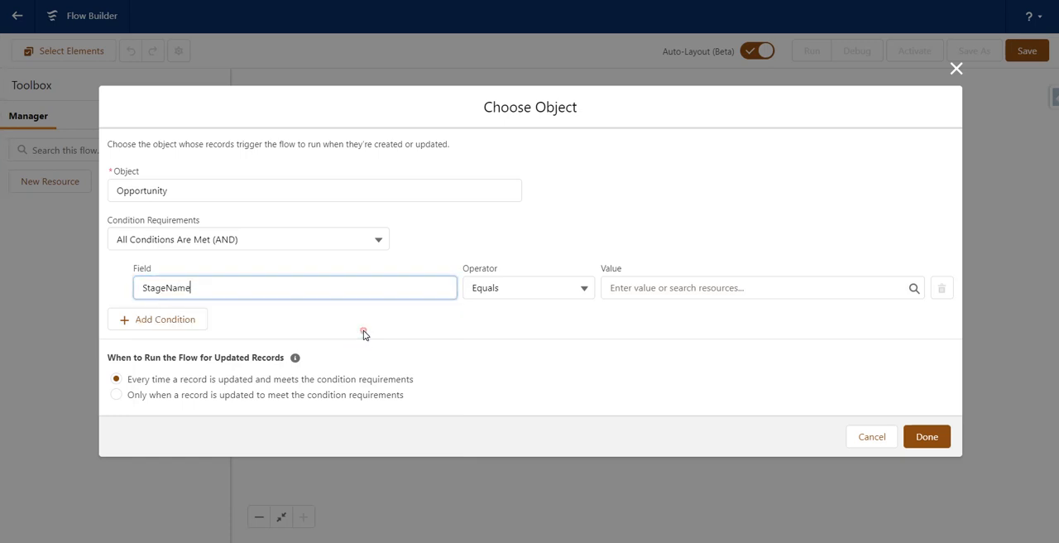
{"action": "left_click", "coordinate": [717, 287]}
{"action": "type", "text": "cl"}
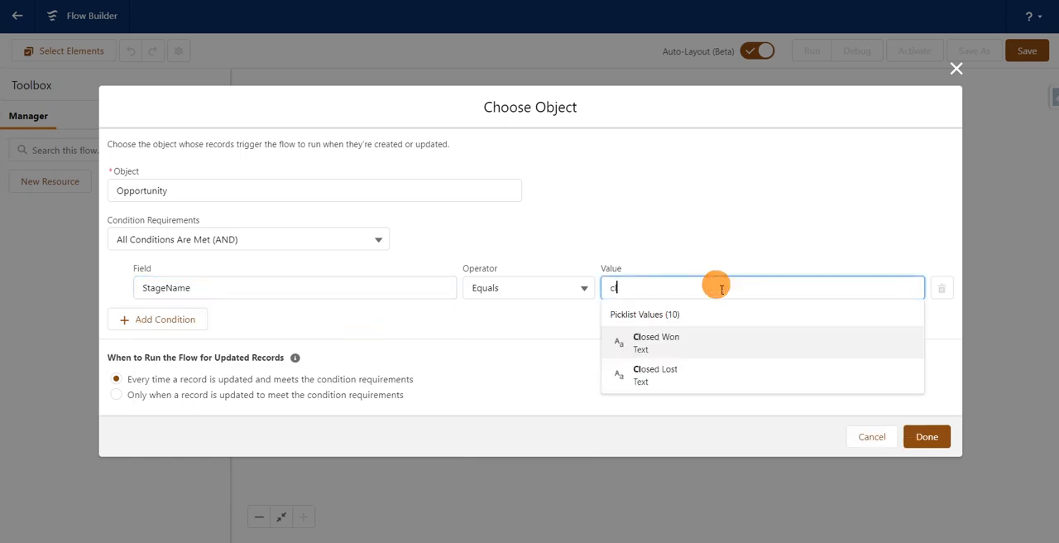
{"action": "type", "text": "o"}
{"action": "left_click", "coordinate": [682, 347]}
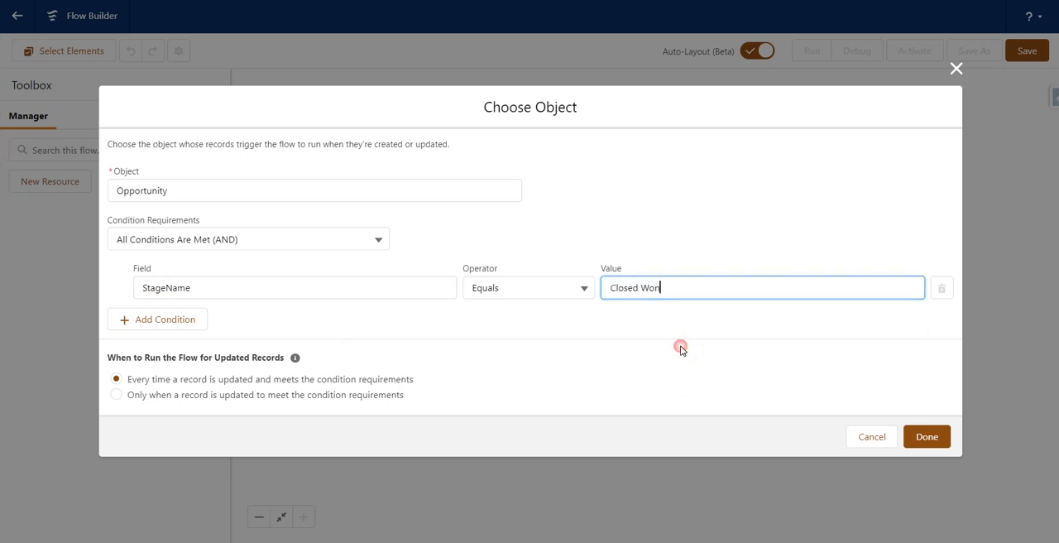
Step: Add a second entry condition: StageName Is Changed with the value $GlobalConstant.True
{"action": "left_click", "coordinate": [170, 323]}
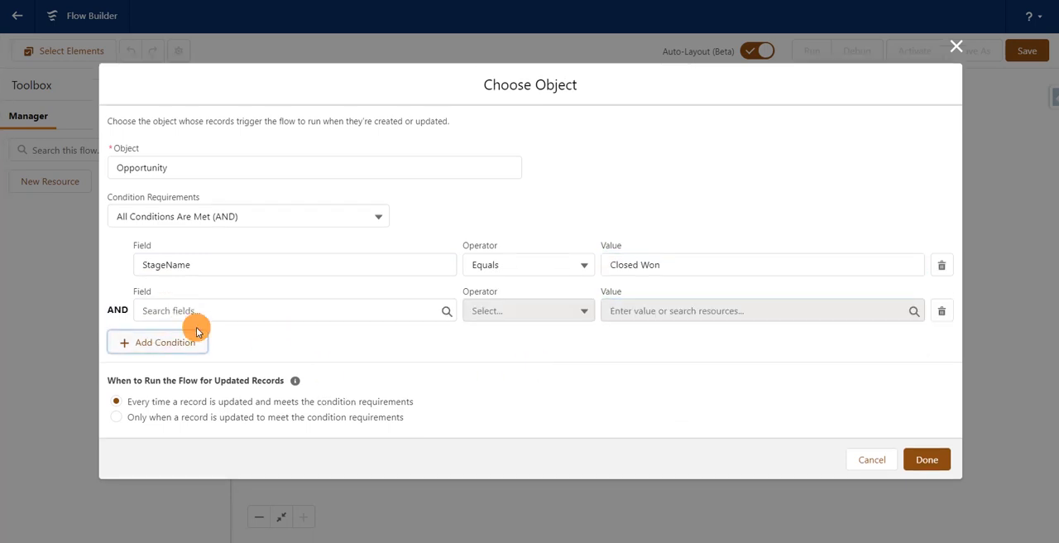
{"action": "left_click", "coordinate": [235, 313]}
{"action": "type", "text": "stage"}
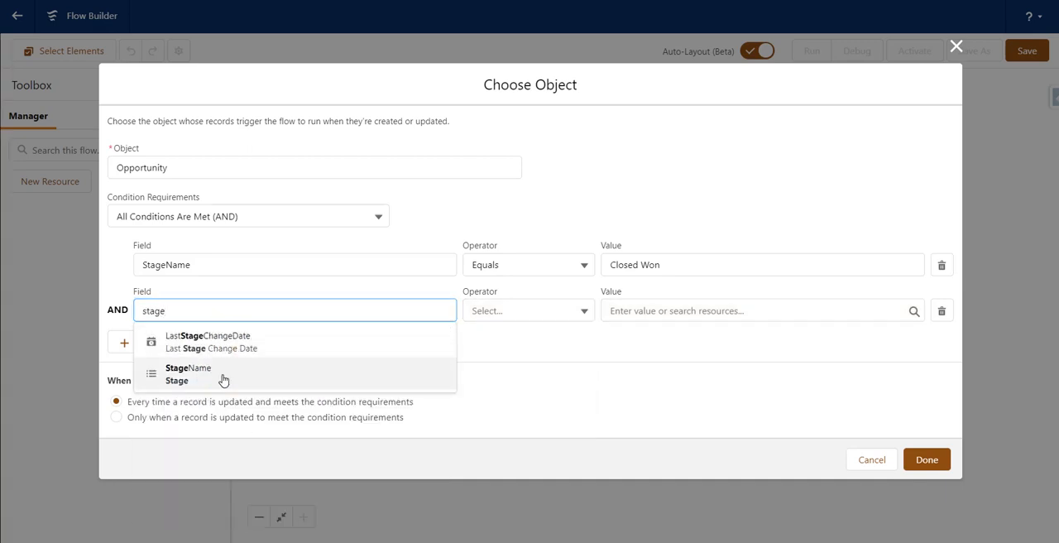
{"action": "left_click", "coordinate": [220, 374]}
{"action": "left_click", "coordinate": [526, 317]}
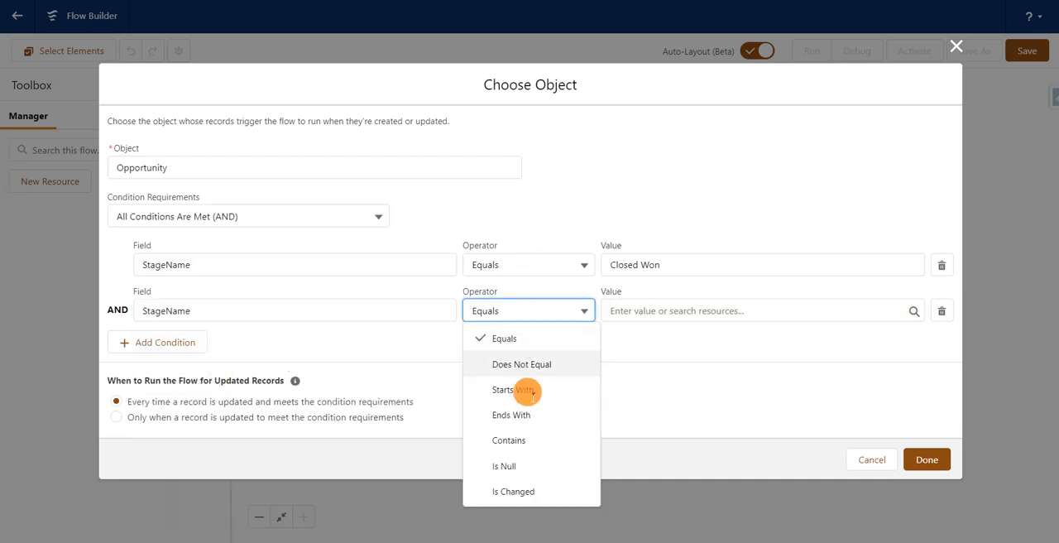
{"action": "left_click", "coordinate": [534, 491]}
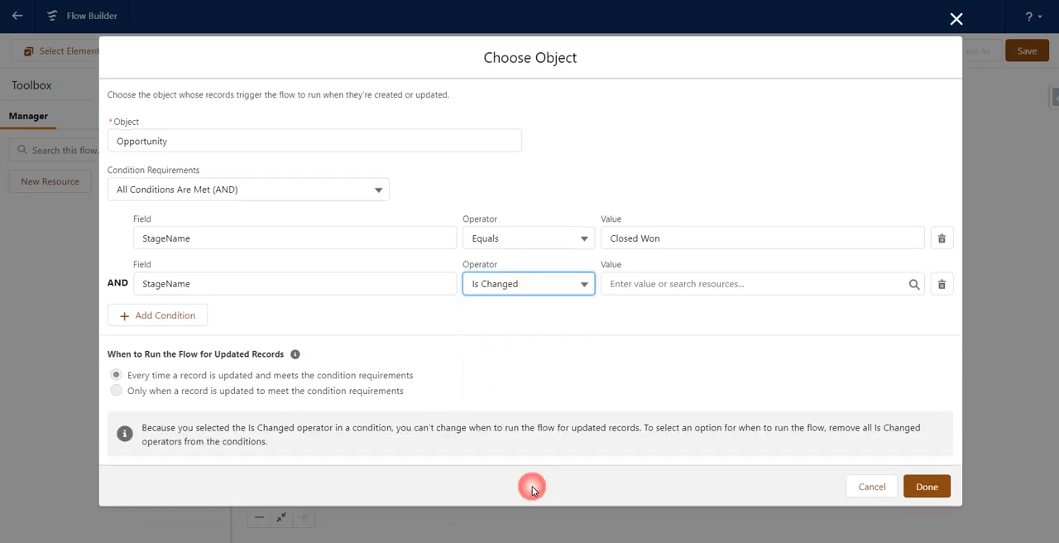
{"action": "left_click", "coordinate": [702, 284]}
{"action": "type", "text": "true"}
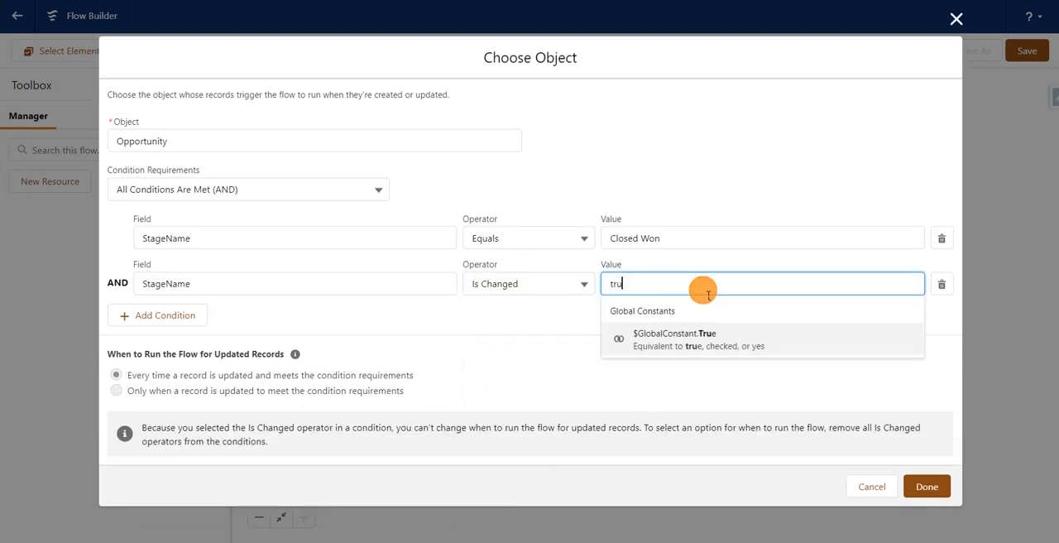
{"action": "left_click", "coordinate": [706, 335]}
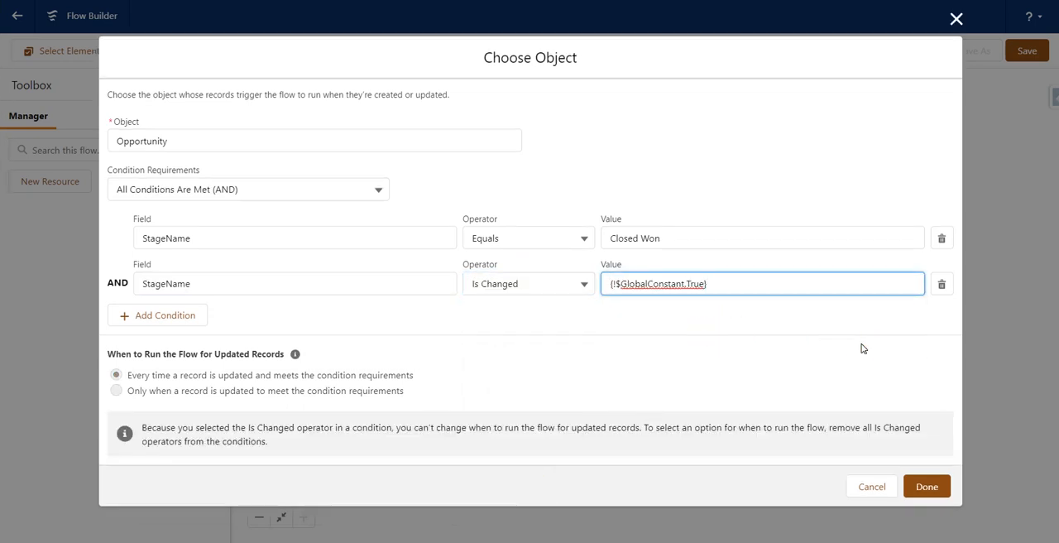
Step: Accept the trigger conditions and add a Post to Chatter action between the flow's start and end
{"action": "left_click", "coordinate": [932, 488]}
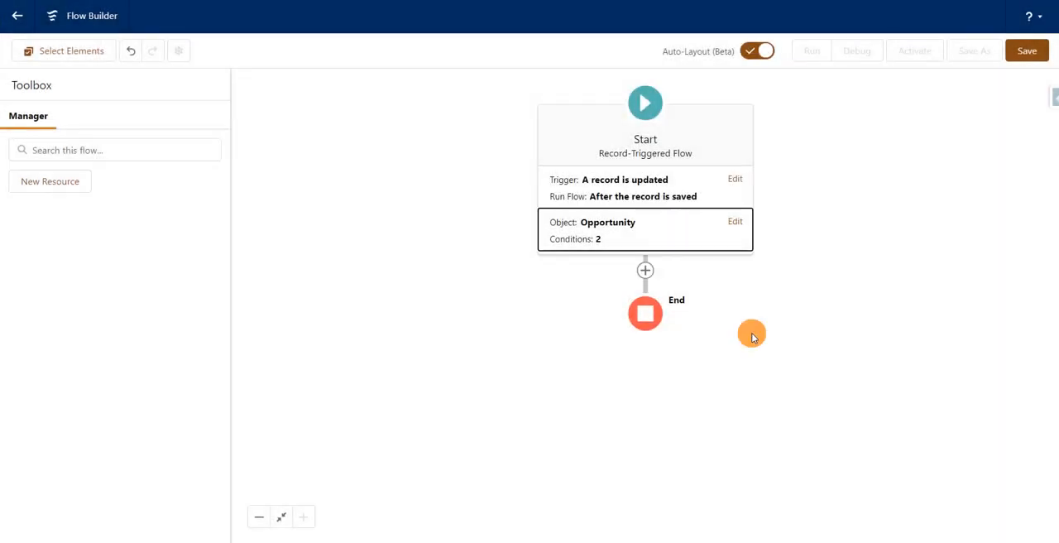
{"action": "left_click", "coordinate": [652, 268]}
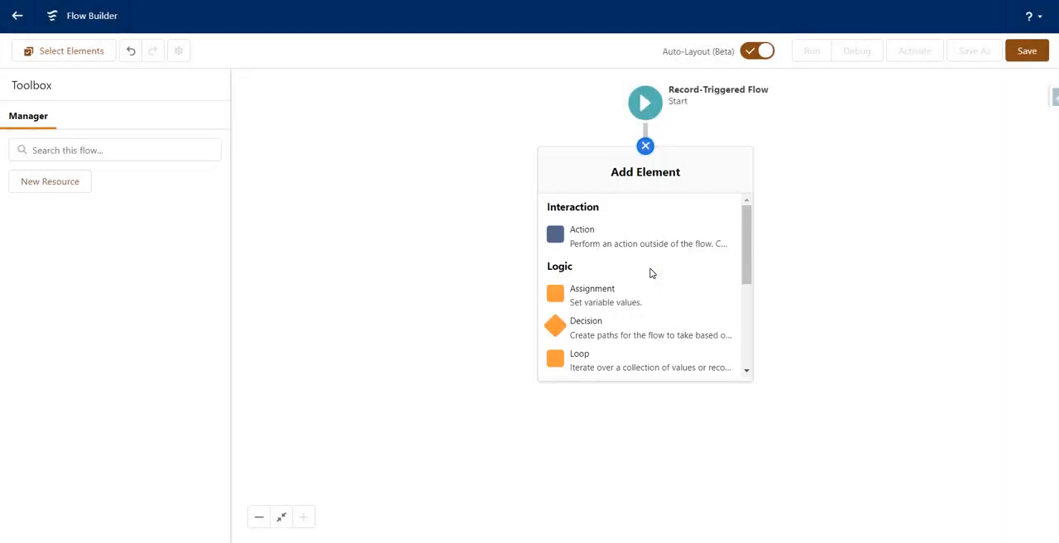
{"action": "left_click", "coordinate": [676, 243]}
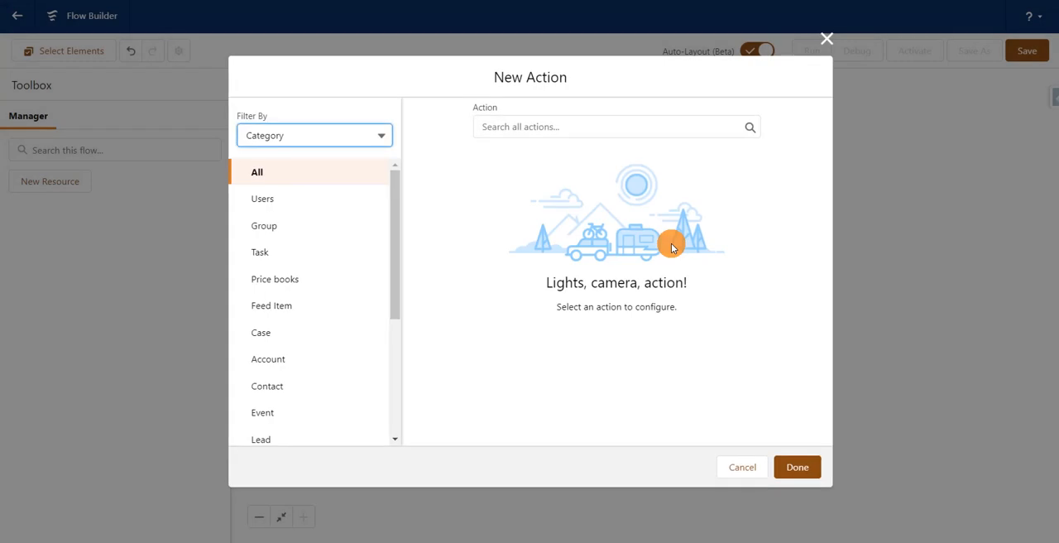
{"action": "left_click", "coordinate": [594, 125]}
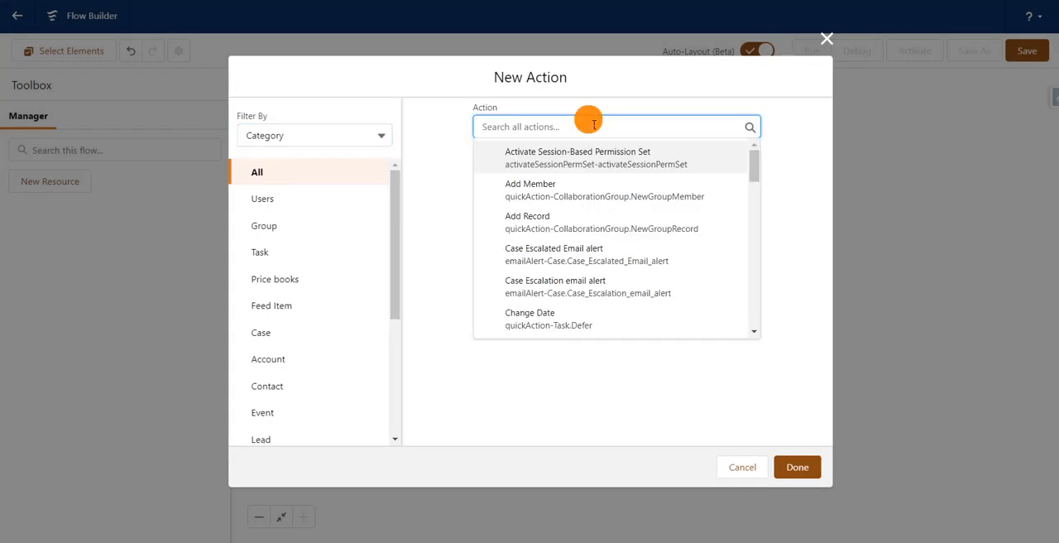
{"action": "type", "text": "post"}
{"action": "left_click", "coordinate": [587, 153]}
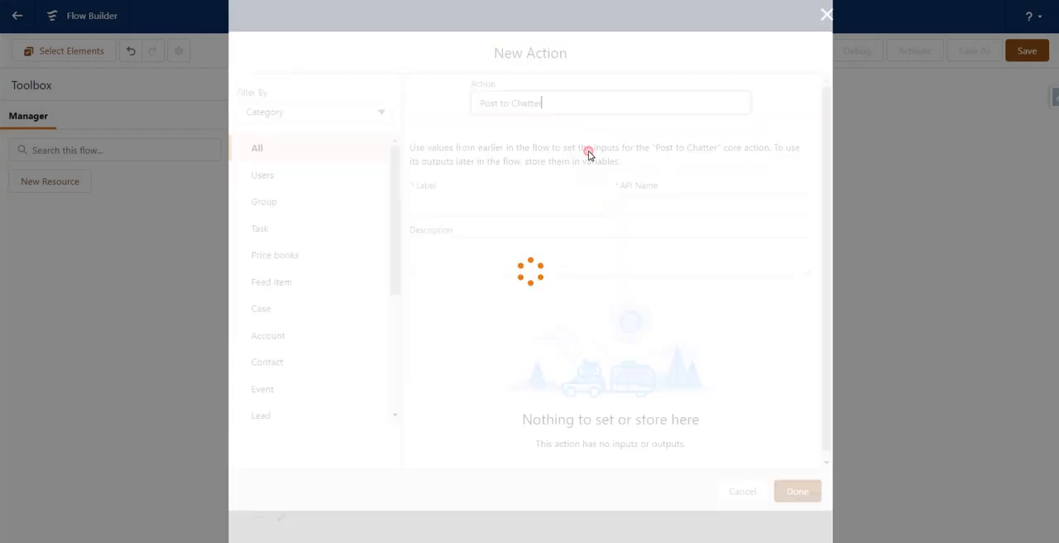
Step: Label the Post to Chatter action "Opportunity closed won post" and let its API name fill in from the label
{"action": "left_click", "coordinate": [523, 216]}
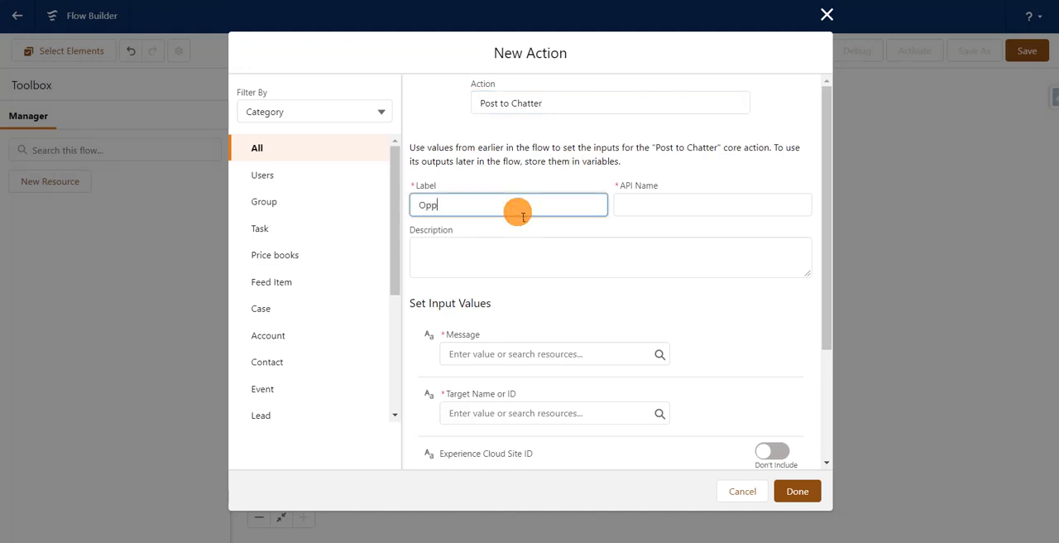
{"action": "type", "text": "Opportunity closed o"}
{"action": "key", "text": "BackSpace"}
{"action": "type", "text": "won post"}
{"action": "left_click", "coordinate": [551, 165]}
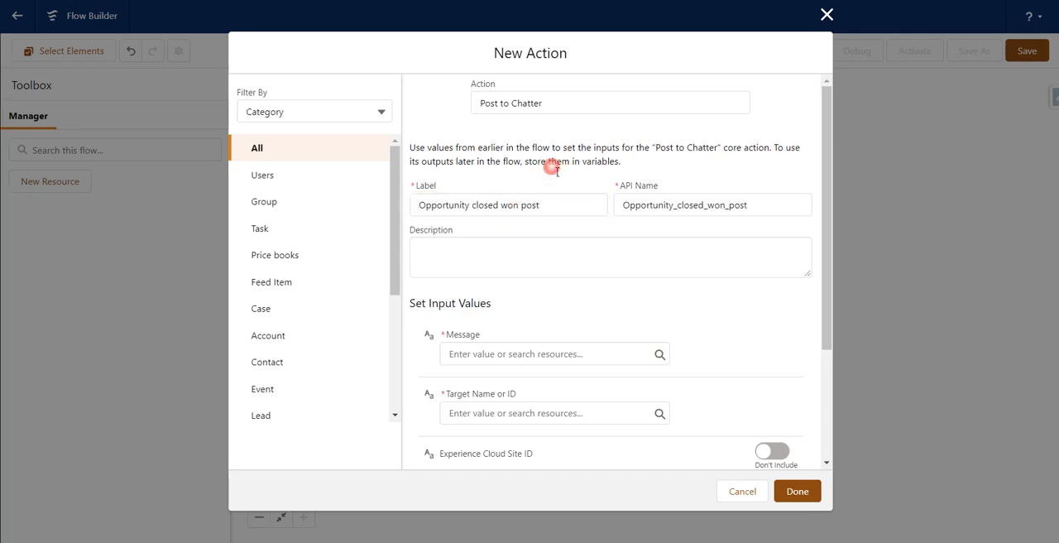
Step: Set the Chatter message to "{!$Record.Name} moved to closed won stage", using the triggering opportunity's Name field
{"action": "left_click", "coordinate": [581, 354]}
{"action": "left_click", "coordinate": [581, 354]}
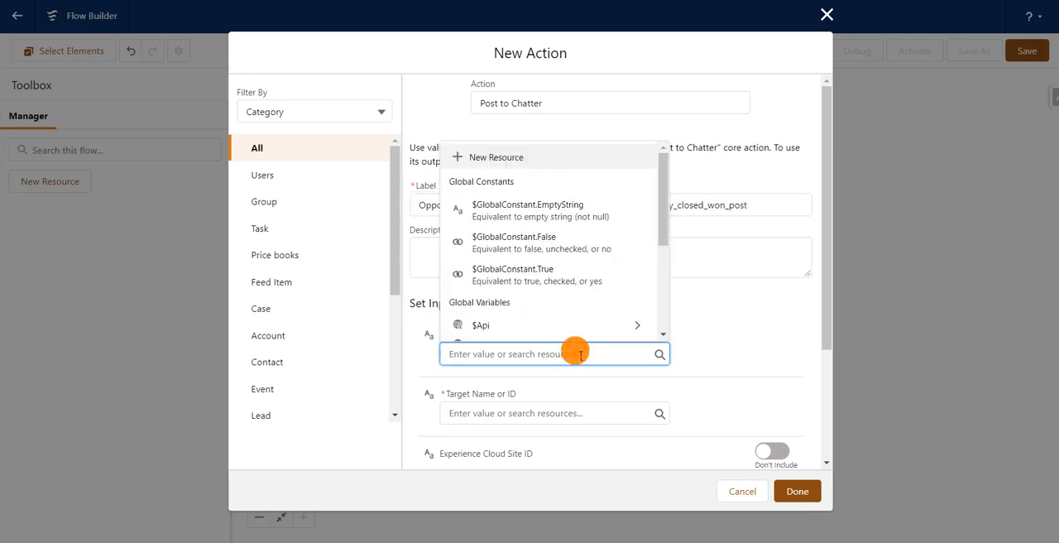
{"action": "scroll", "coordinate": [665, 307], "scroll_direction": "down", "scroll_amount": 3}
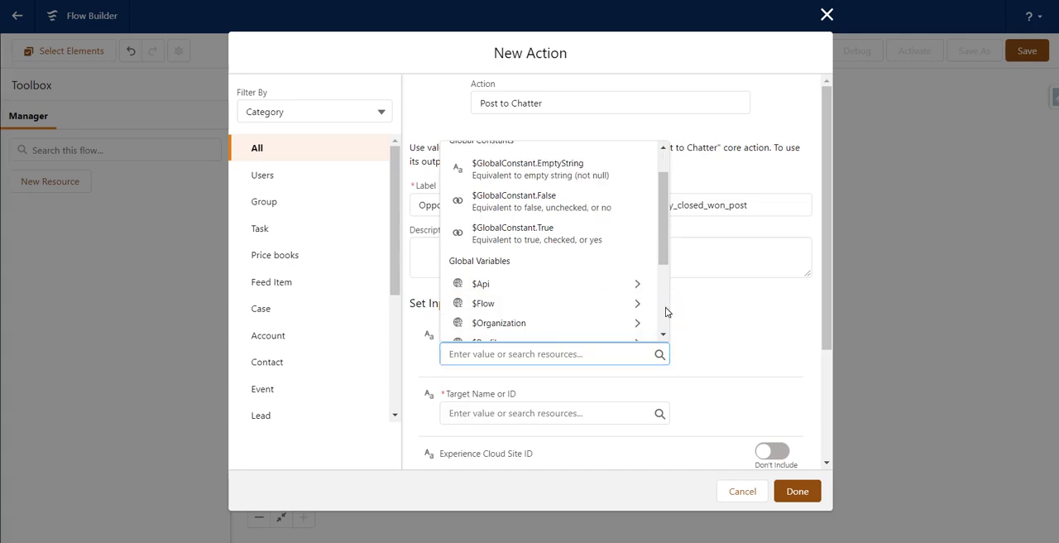
{"action": "left_click", "coordinate": [569, 234]}
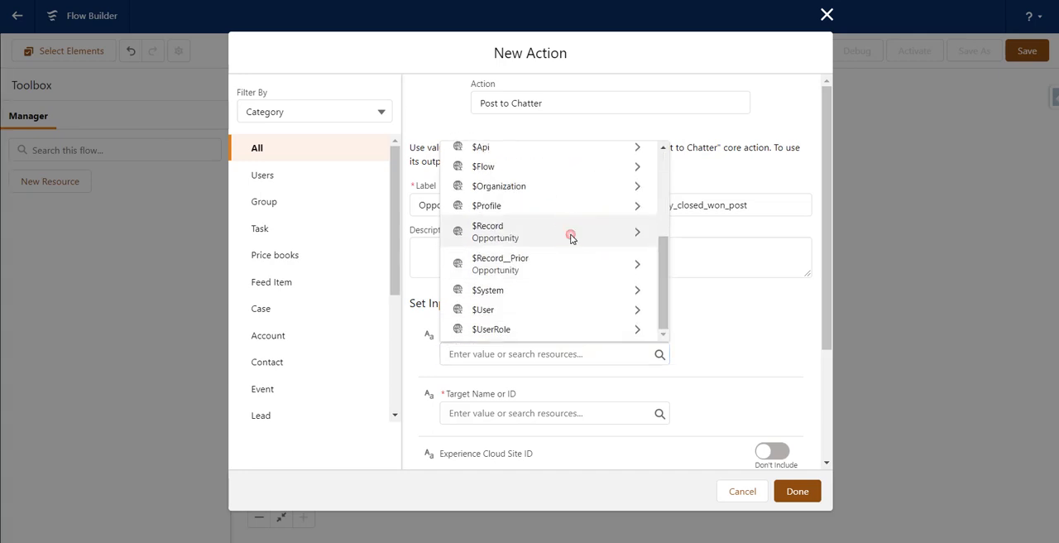
{"action": "type", "text": ".Name"}
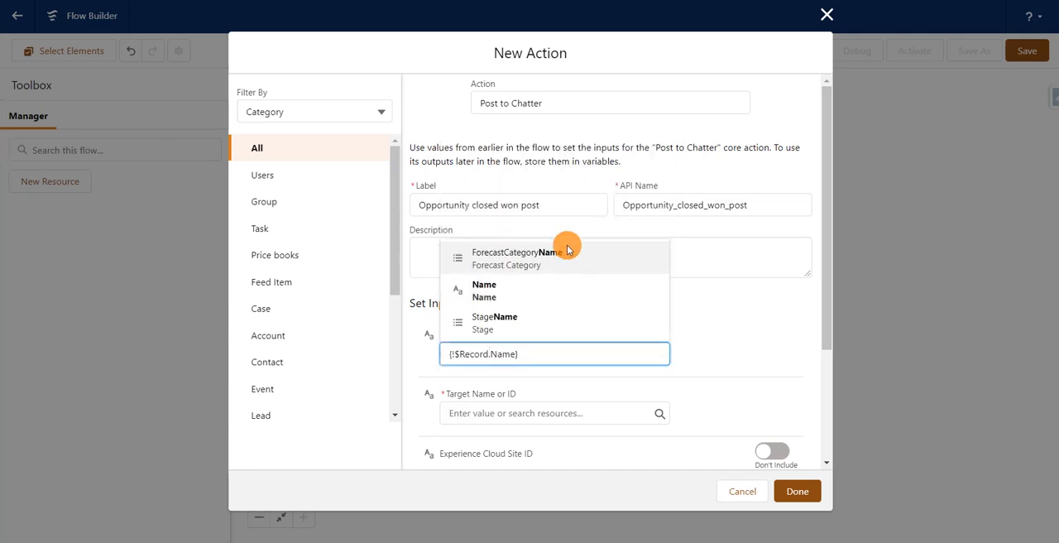
{"action": "left_click", "coordinate": [554, 291]}
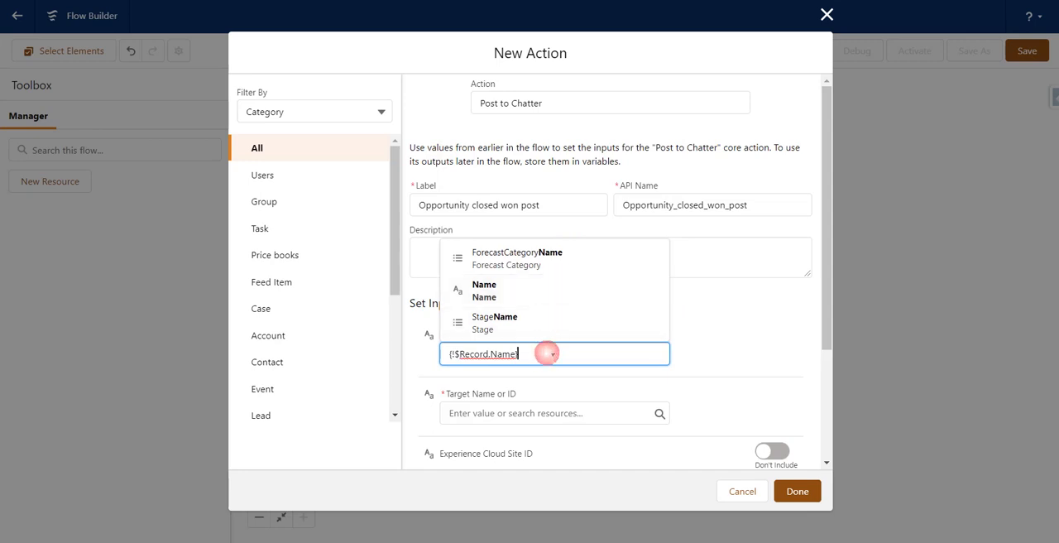
{"action": "type", "text": "moved t"}
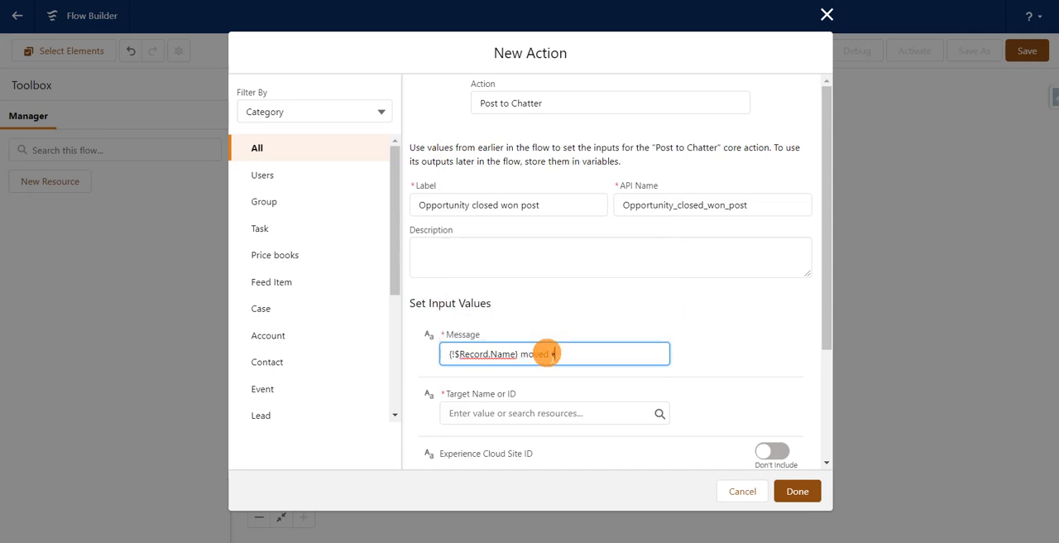
{"action": "type", "text": "o closed won stage"}
Step: Set the action's Target Name or ID to the triggering opportunity's ID, {!$Record.Id}
{"action": "left_click", "coordinate": [558, 418]}
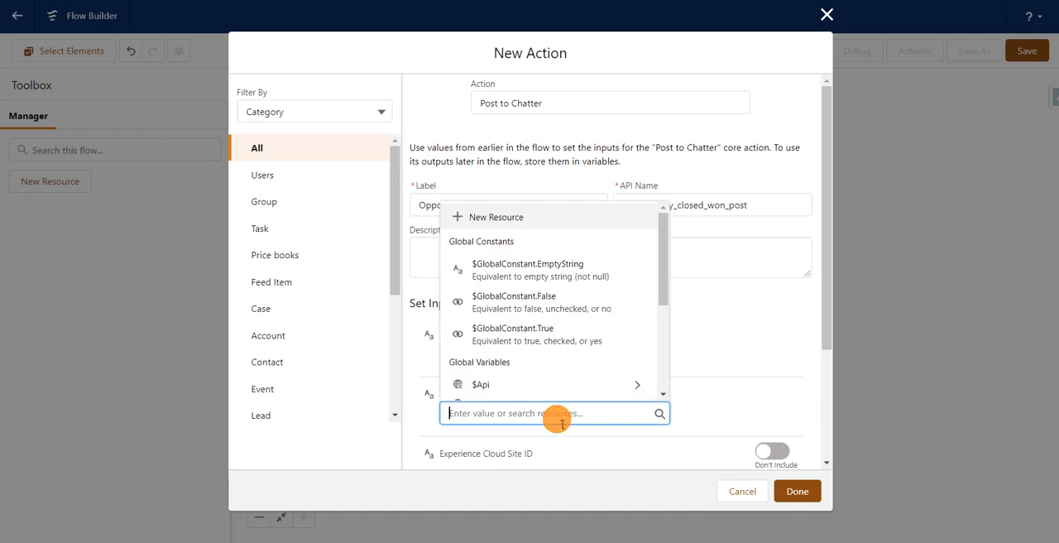
{"action": "left_click", "coordinate": [662, 374]}
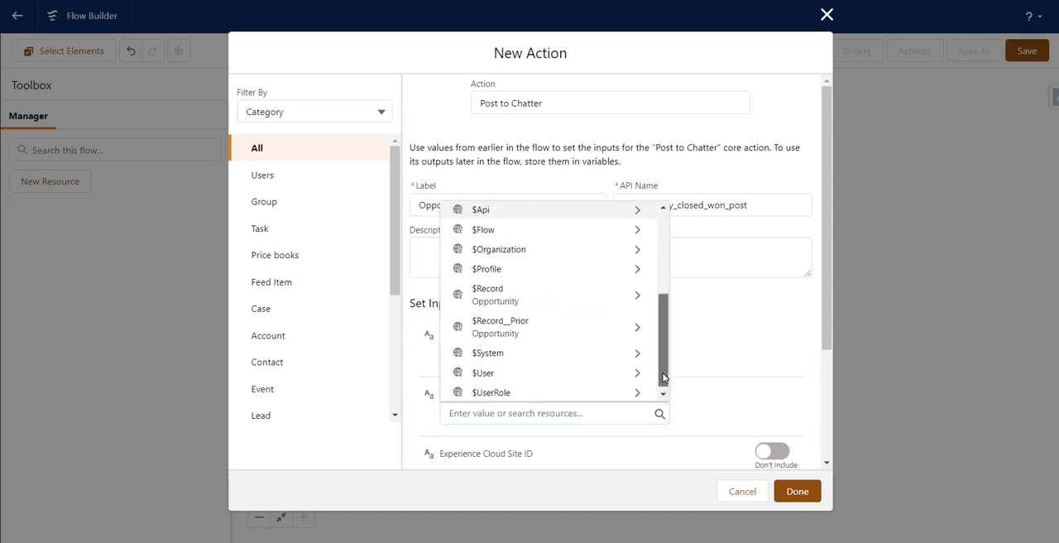
{"action": "left_click_drag", "start_coordinate": [663, 377], "coordinate": [664, 389]}
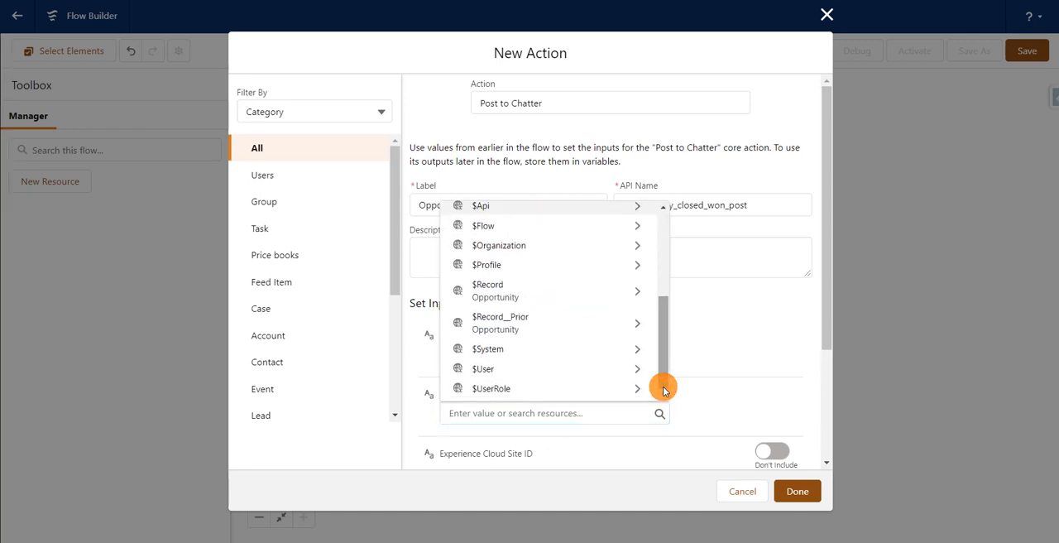
{"action": "left_click", "coordinate": [592, 292]}
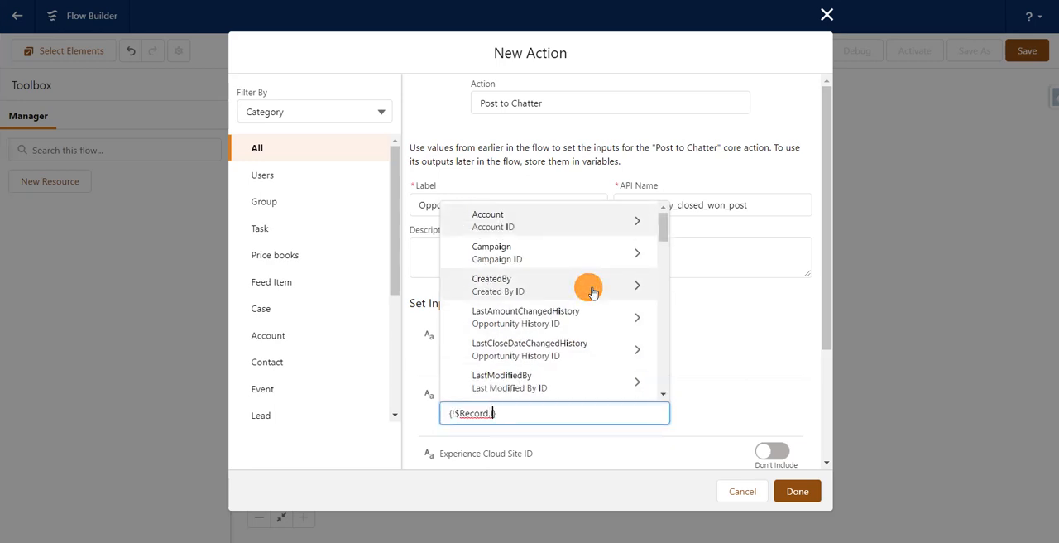
{"action": "type", "text": "Id"}
{"action": "left_click", "coordinate": [688, 313]}
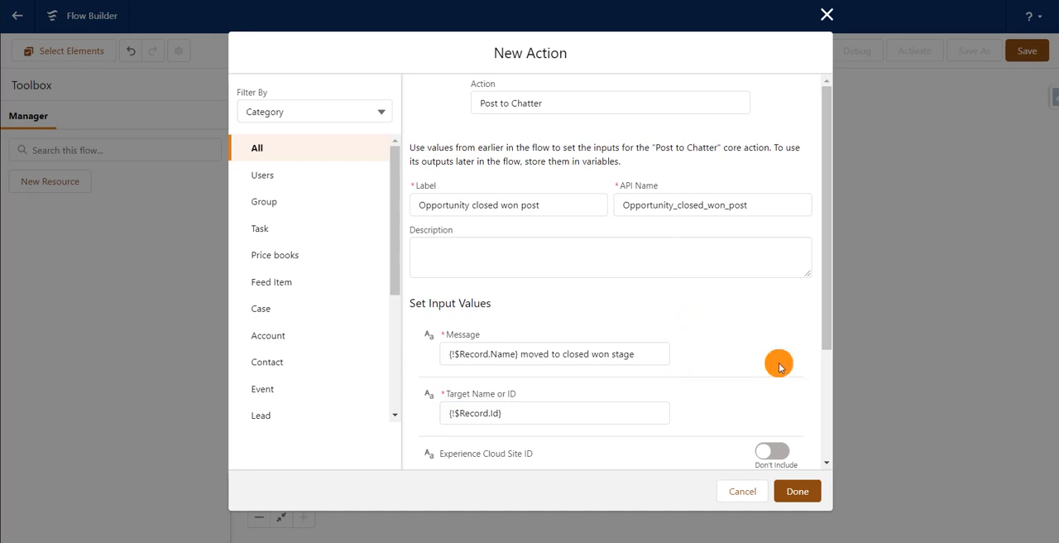
{"action": "left_click", "coordinate": [830, 392]}
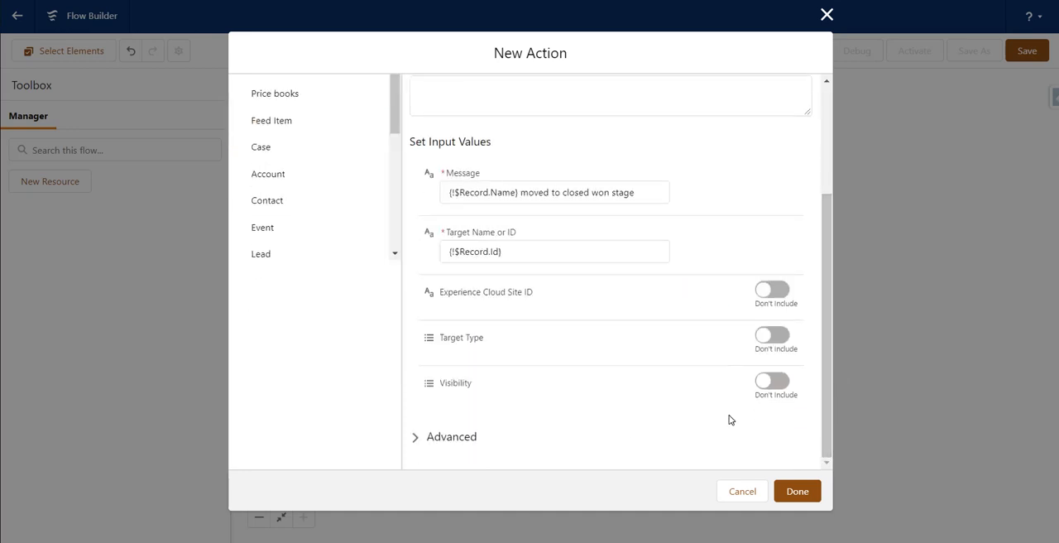
{"action": "left_click", "coordinate": [461, 438]}
{"action": "left_click", "coordinate": [466, 438]}
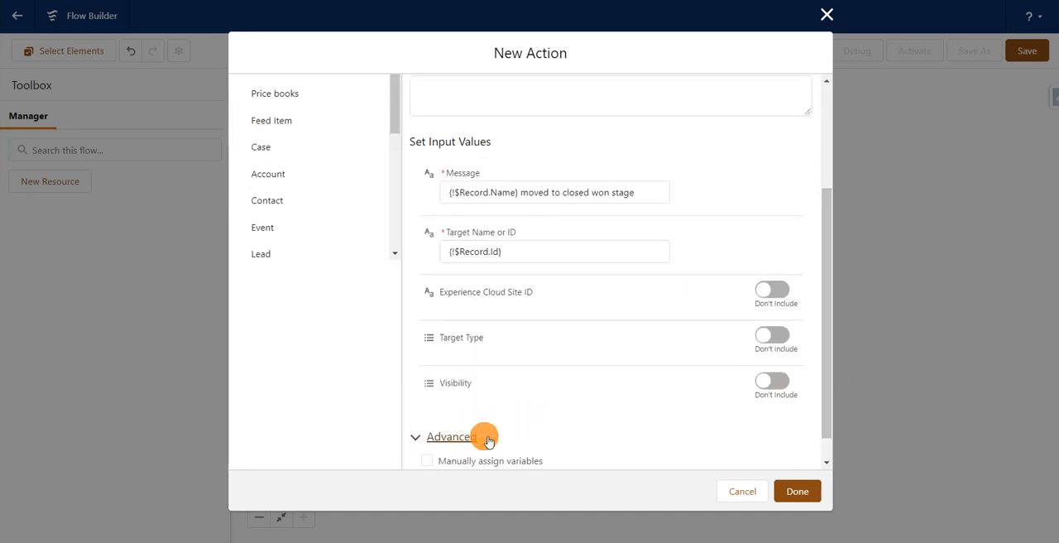
{"action": "left_click", "coordinate": [829, 454]}
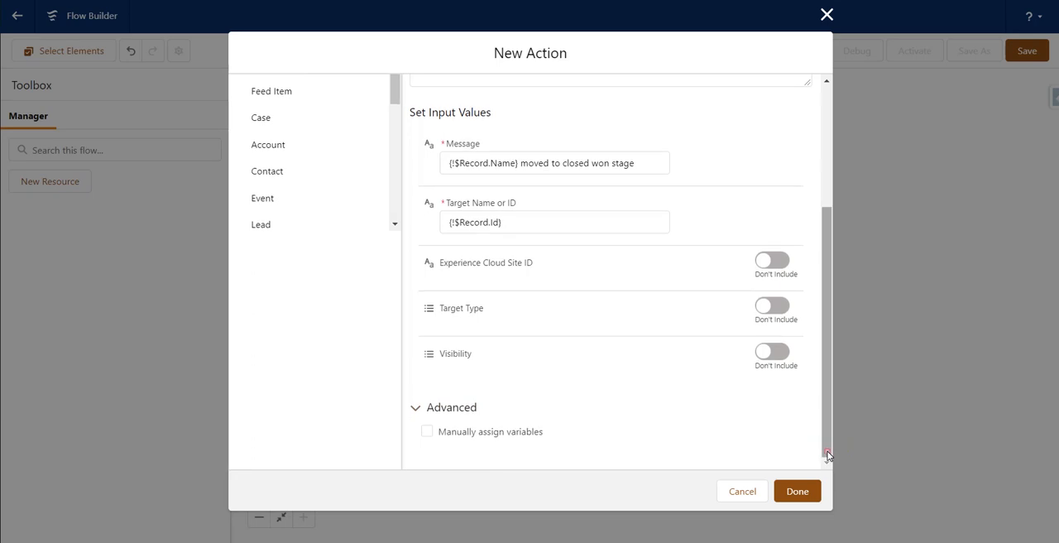
{"action": "left_click", "coordinate": [428, 433]}
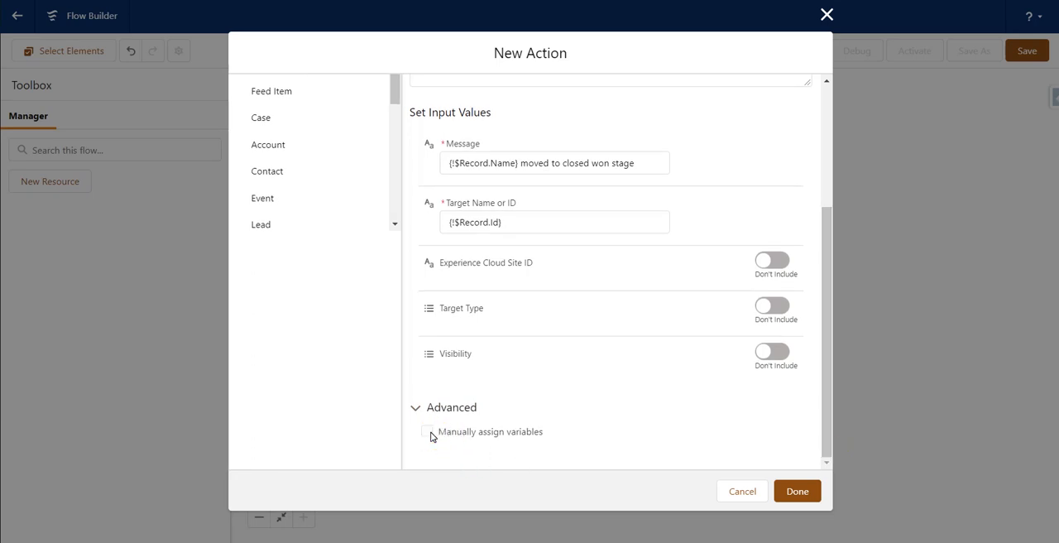
{"action": "left_click", "coordinate": [821, 444]}
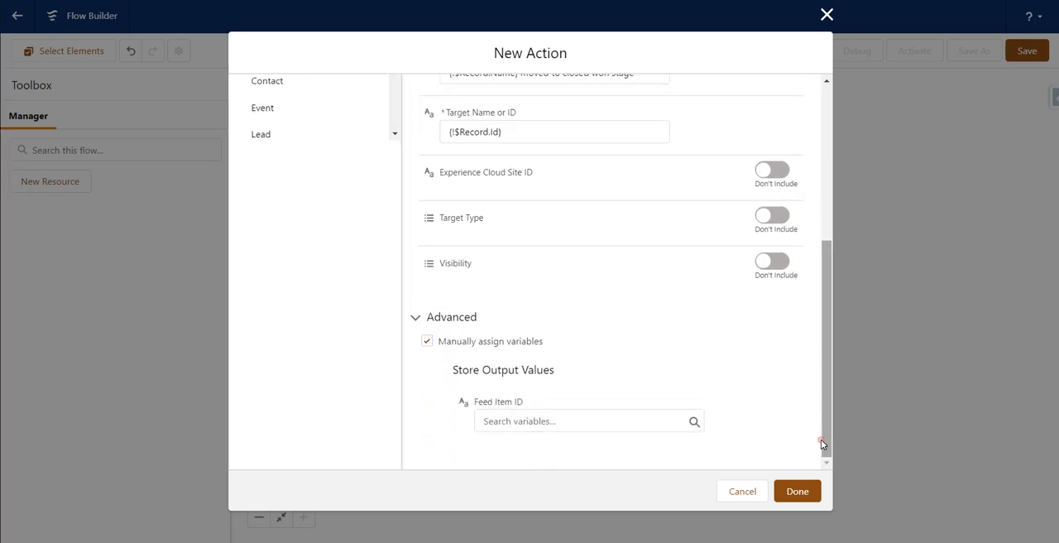
{"action": "left_click", "coordinate": [530, 396]}
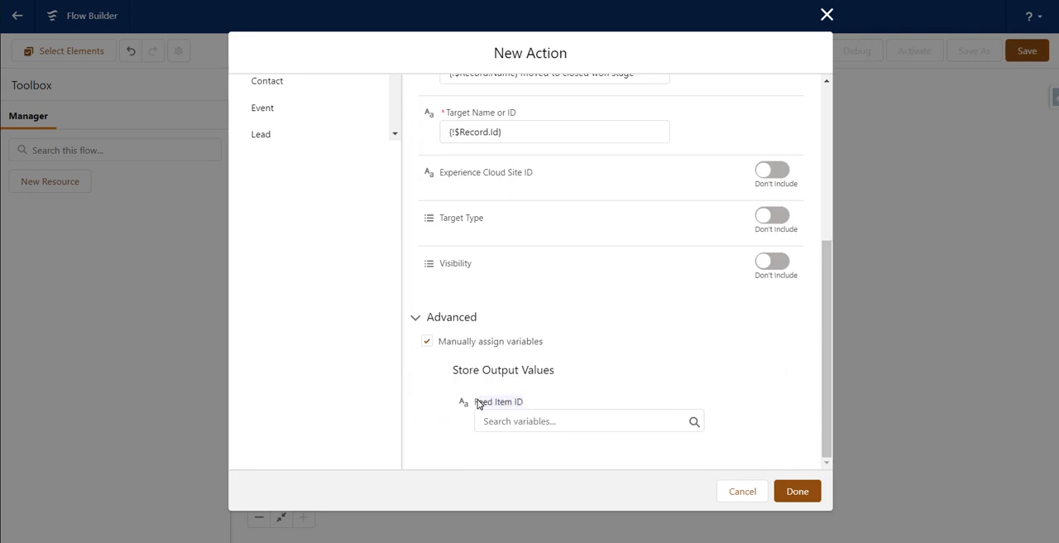
{"action": "left_click", "coordinate": [553, 422]}
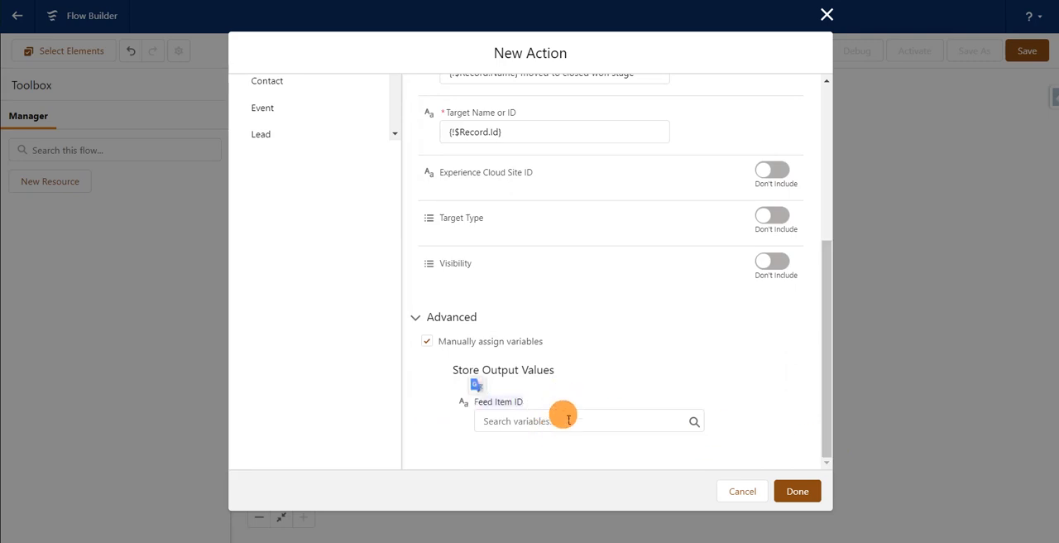
{"action": "left_click", "coordinate": [614, 327]}
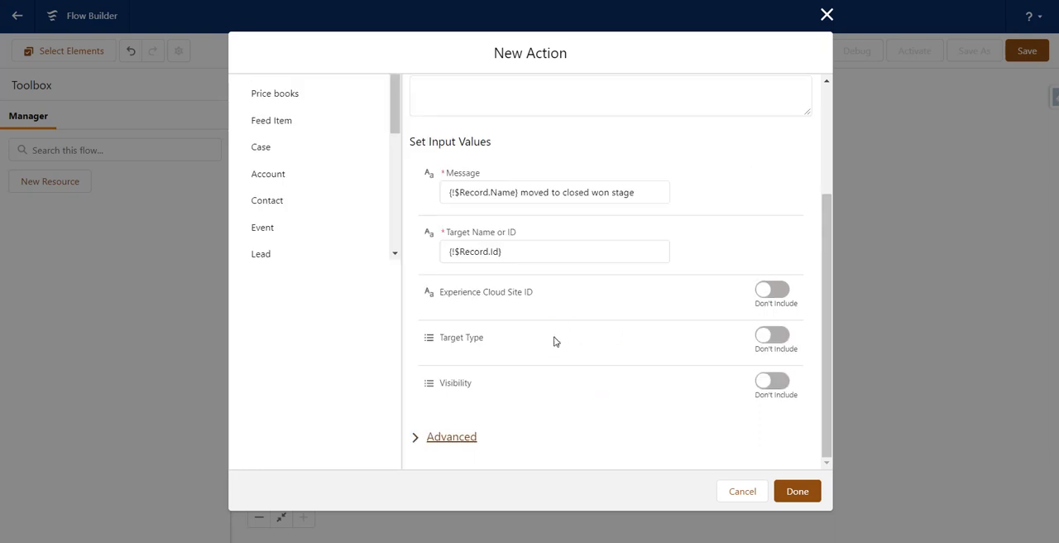
{"action": "left_click", "coordinate": [420, 443]}
{"action": "left_click", "coordinate": [424, 461]}
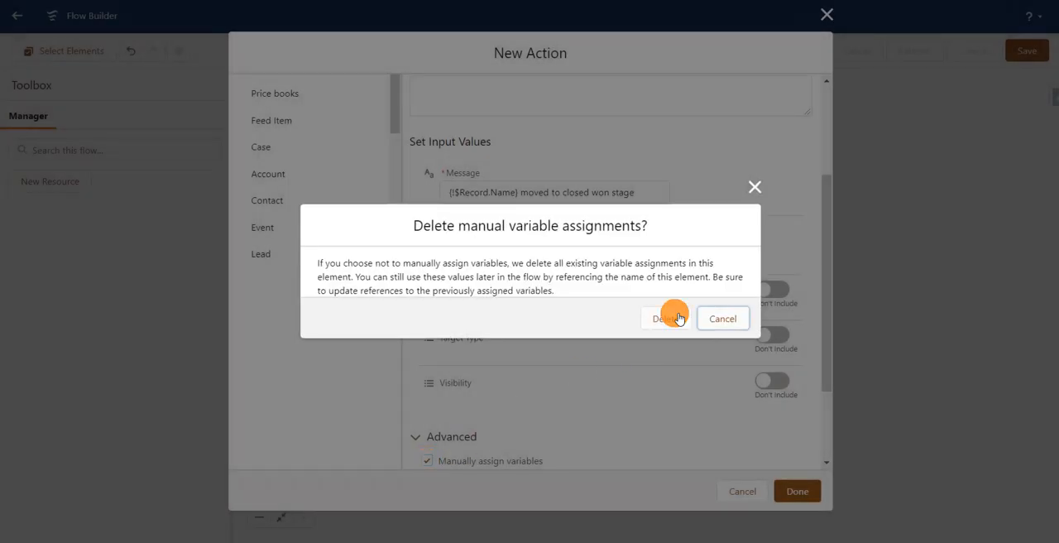
{"action": "left_click", "coordinate": [672, 319]}
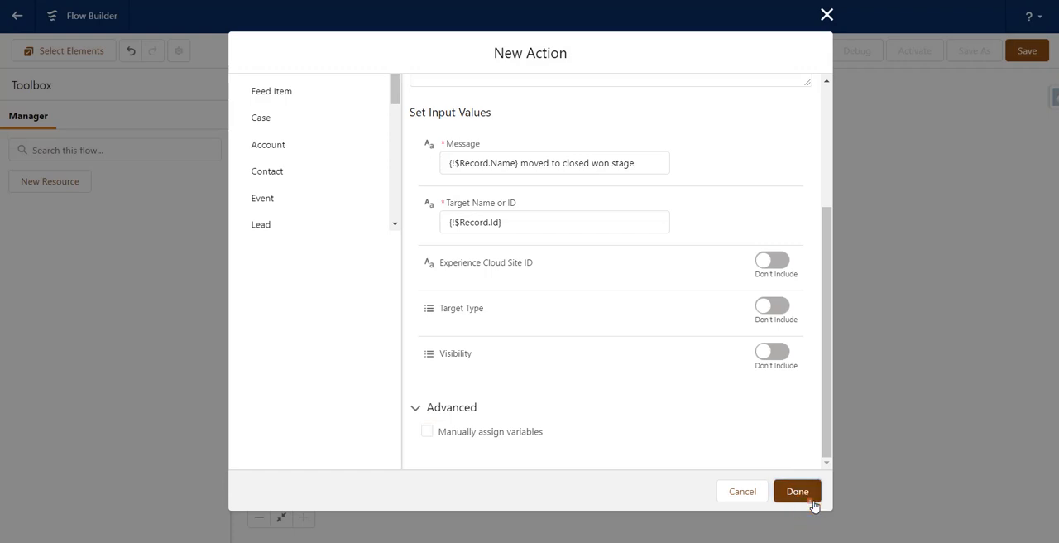
Step: Finish the Chatter action and save the flow with the label "Post opportunity closed one in chatter"
{"action": "left_click", "coordinate": [813, 502]}
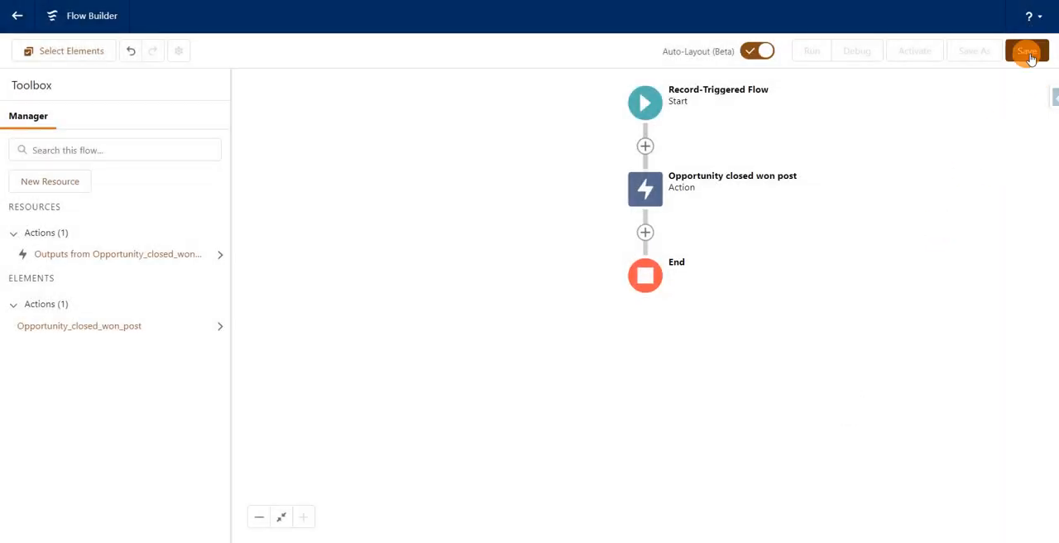
{"action": "left_click", "coordinate": [1027, 52]}
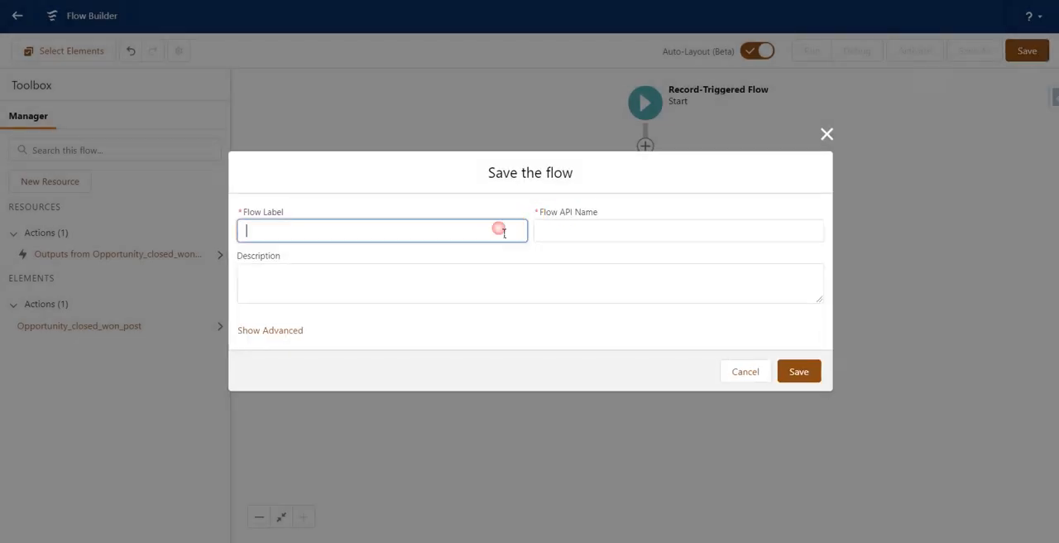
{"action": "left_click", "coordinate": [503, 232]}
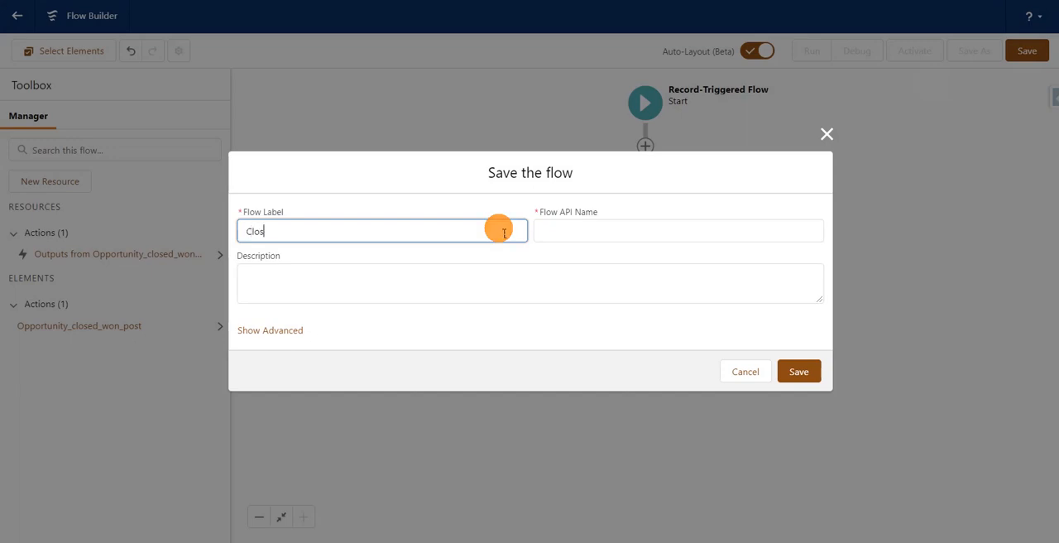
{"action": "key", "text": "BackSpace"}
{"action": "key", "text": "BackSpace"}
{"action": "type", "text": "Post closed"}
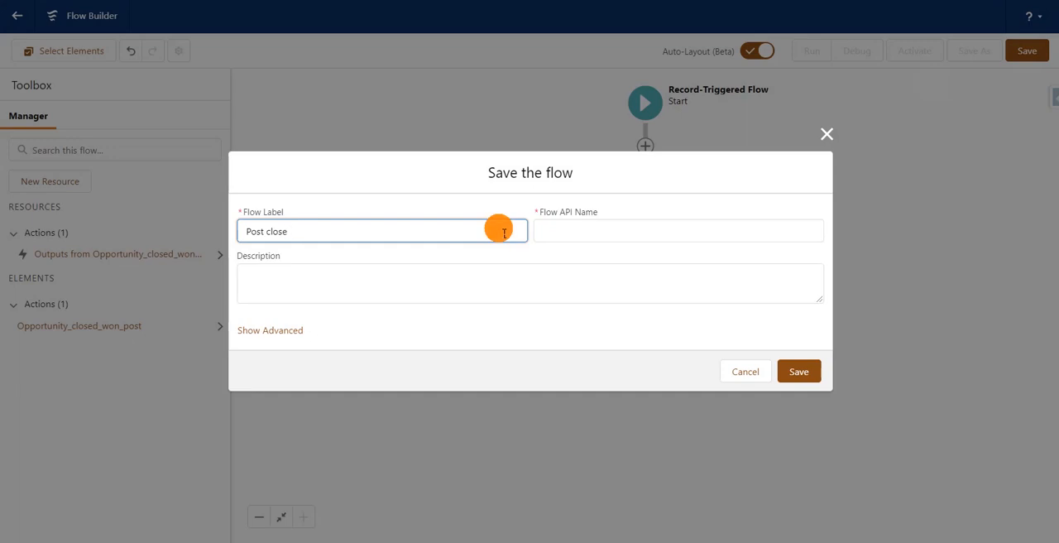
{"action": "key", "text": "BackSpace"}
{"action": "key", "text": "BackSpace"}
{"action": "key", "text": "BackSpace"}
{"action": "key", "text": "BackSpace"}
{"action": "type", "text": "opportu"}
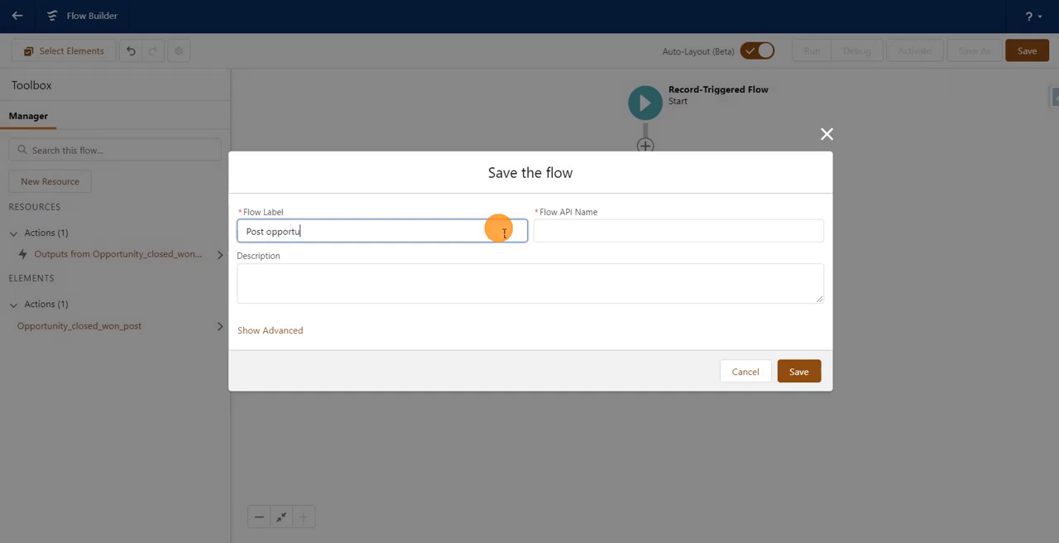
{"action": "type", "text": "nity closed one in chatter"}
{"action": "left_click", "coordinate": [466, 207]}
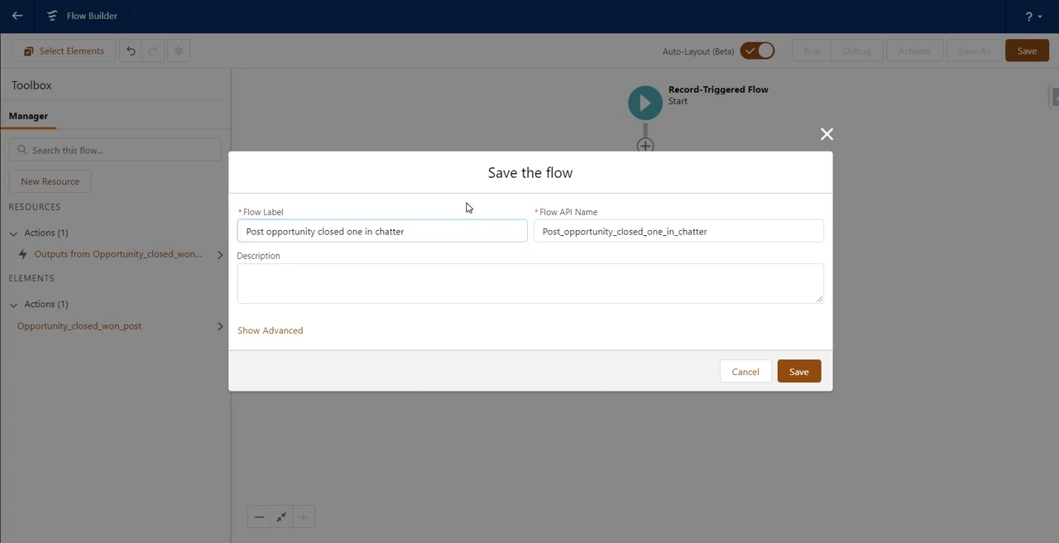
{"action": "left_click", "coordinate": [797, 374]}
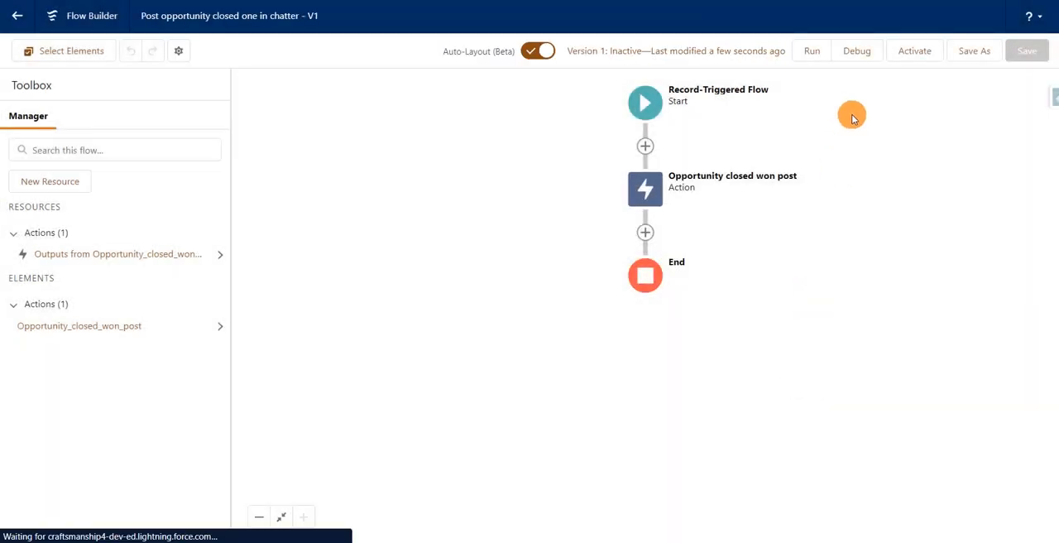
Step: Activate the flow and start a new opportunity from the Opportunities list in the Sales app
{"action": "left_click", "coordinate": [902, 53]}
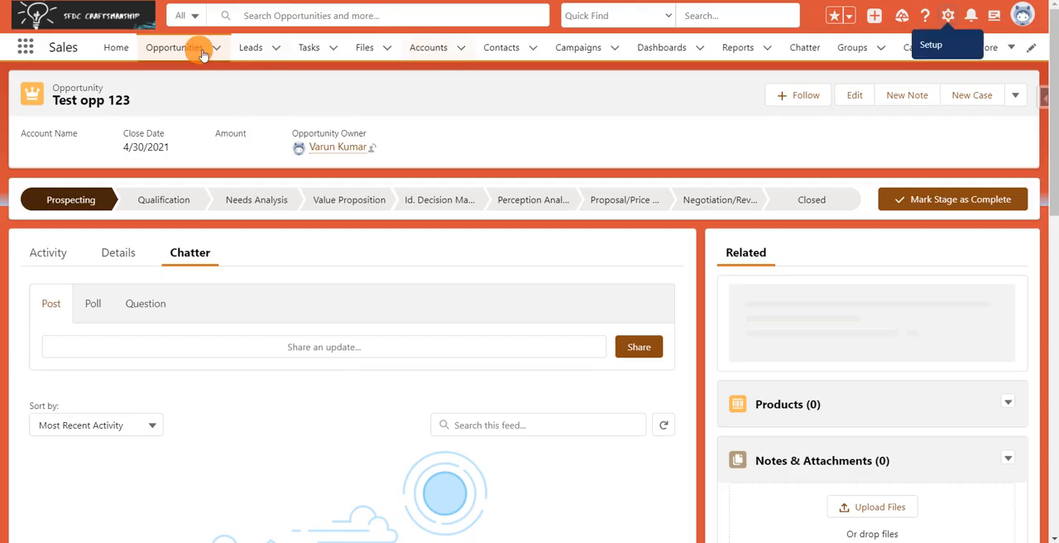
{"action": "left_click", "coordinate": [163, 55]}
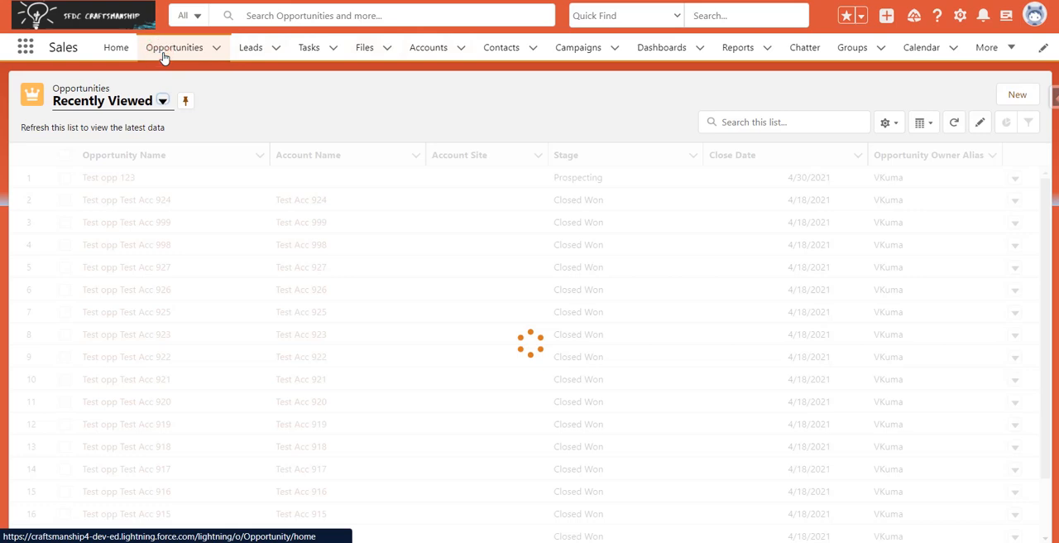
{"action": "left_click", "coordinate": [1018, 95]}
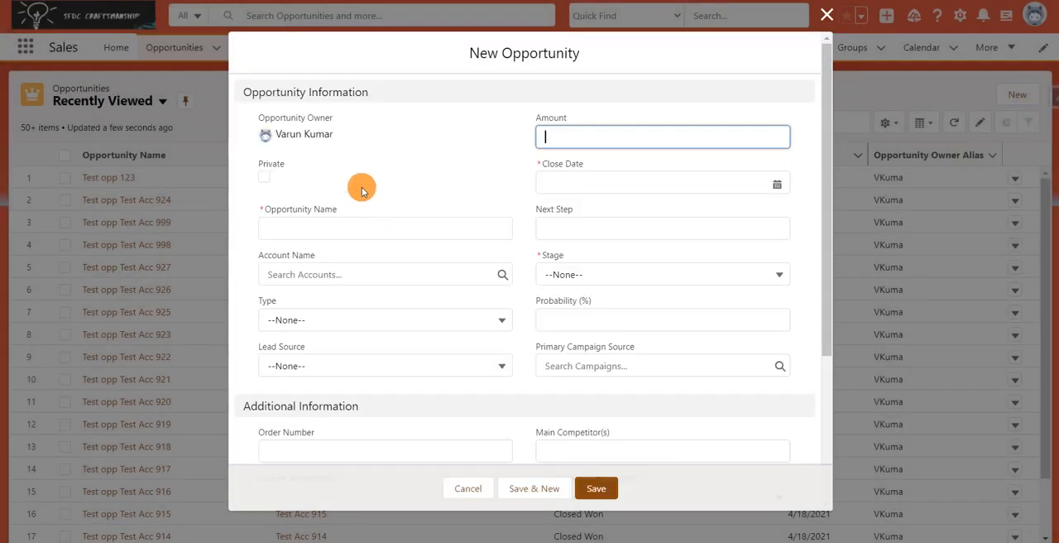
Step: Create the opportunity "Test opp 456" with close date 4/30/2021 and stage Prospecting, and save it
{"action": "left_click", "coordinate": [376, 229]}
{"action": "type", "text": "Test opp 456"}
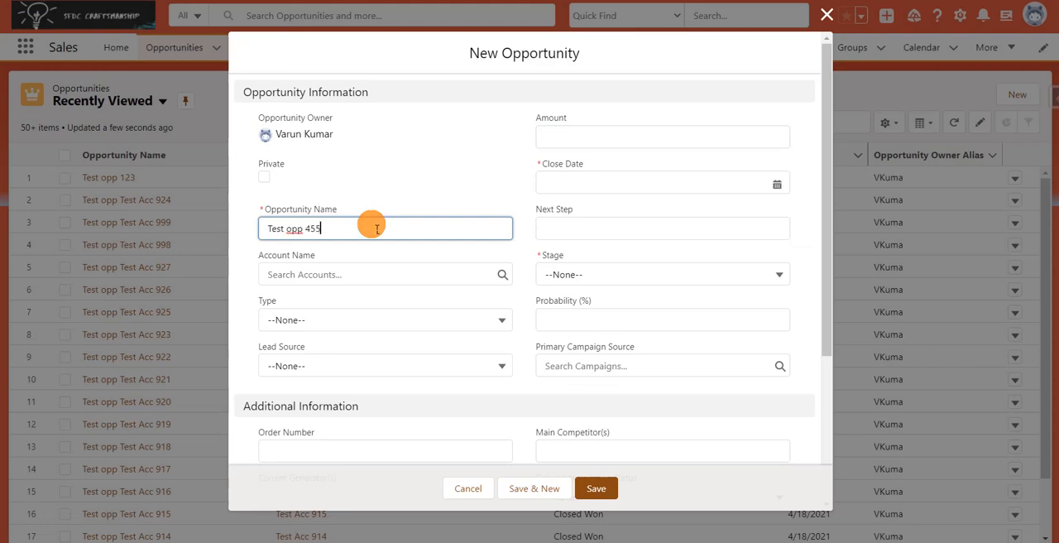
{"action": "left_click", "coordinate": [408, 199]}
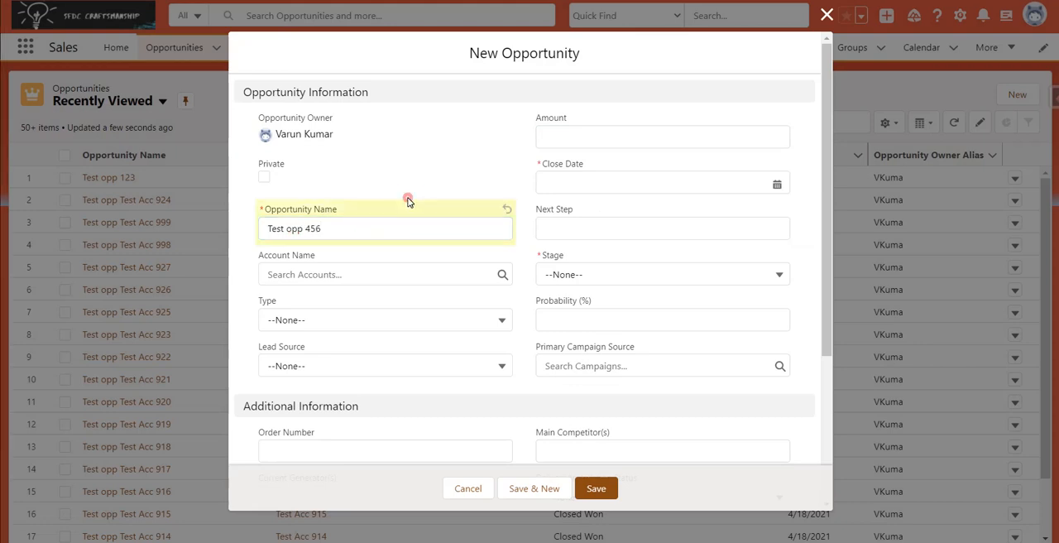
{"action": "left_click", "coordinate": [595, 177]}
{"action": "left_click", "coordinate": [686, 303]}
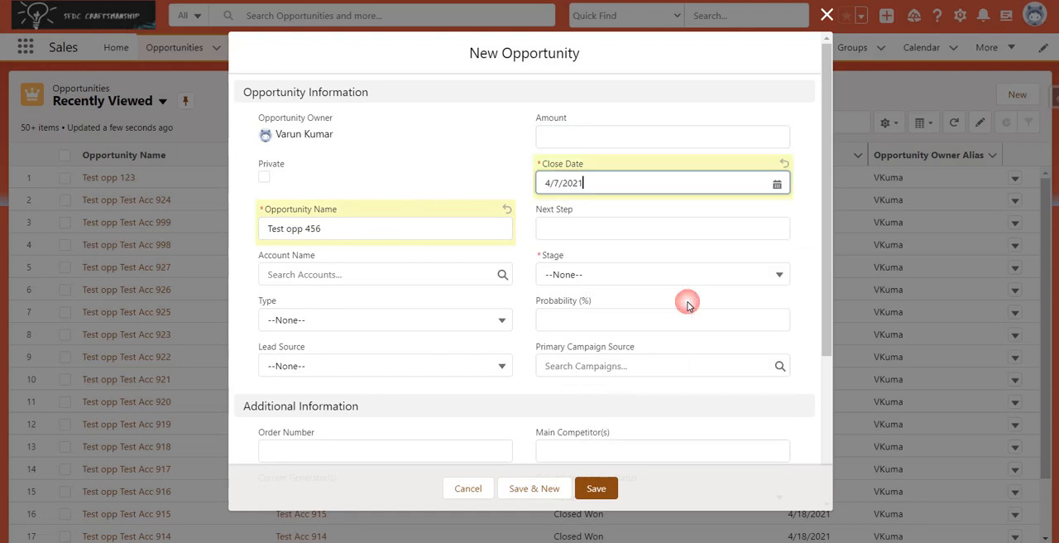
{"action": "left_click", "coordinate": [698, 186]}
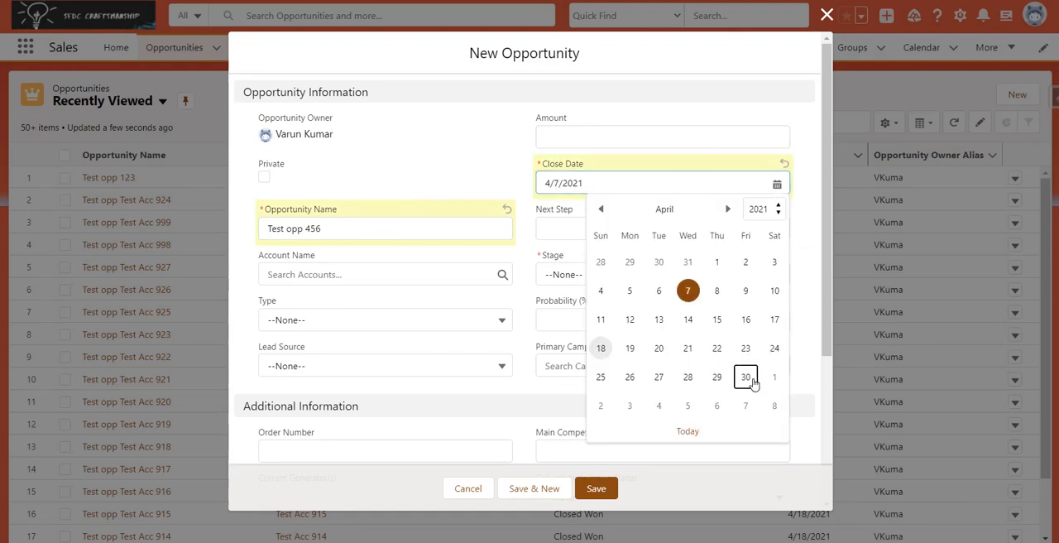
{"action": "left_click", "coordinate": [747, 376]}
{"action": "left_click", "coordinate": [691, 267]}
{"action": "left_click", "coordinate": [657, 322]}
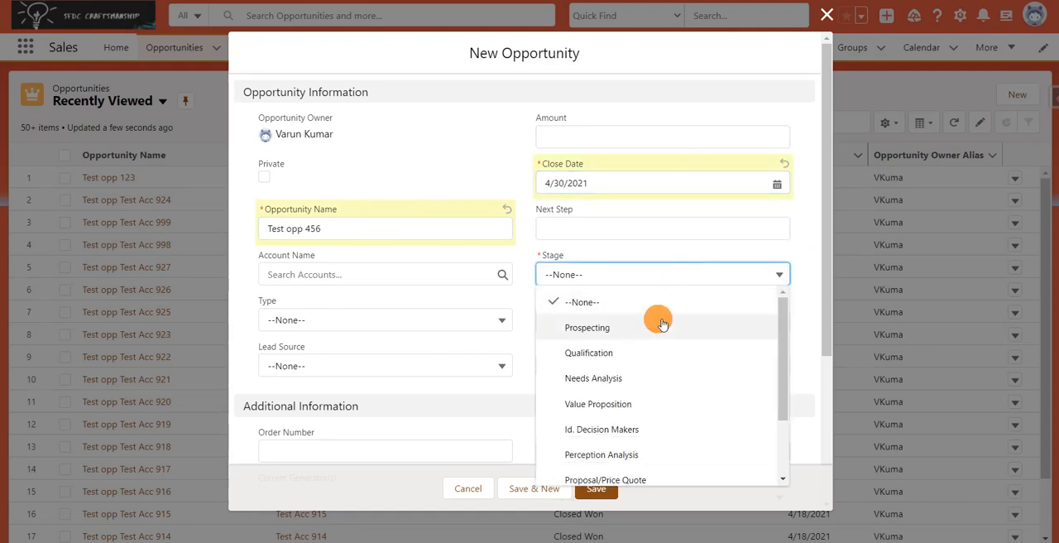
{"action": "left_click", "coordinate": [595, 488]}
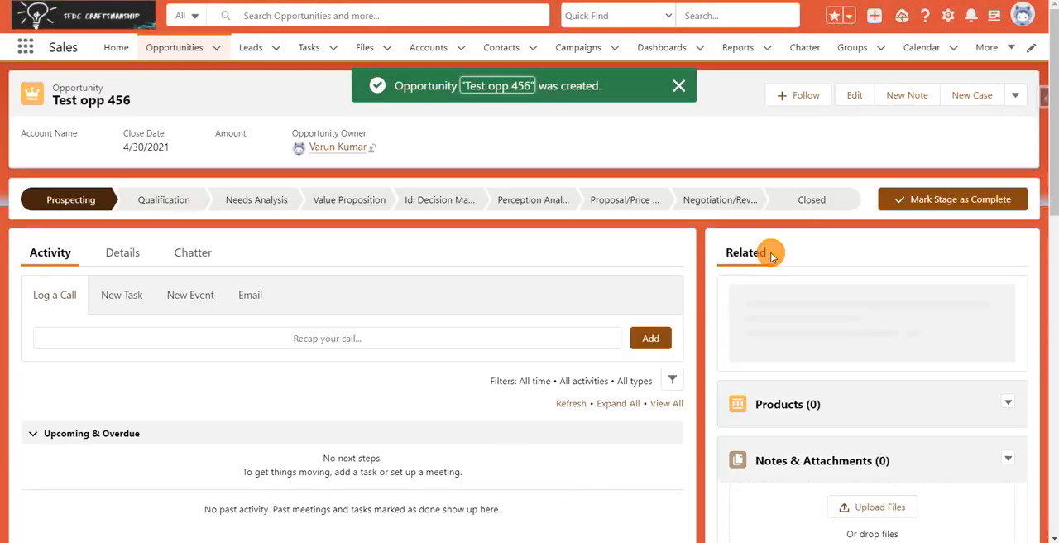
Step: Show the opportunity's Chatter feed and change its stage to Closed Won
{"action": "left_click", "coordinate": [204, 265]}
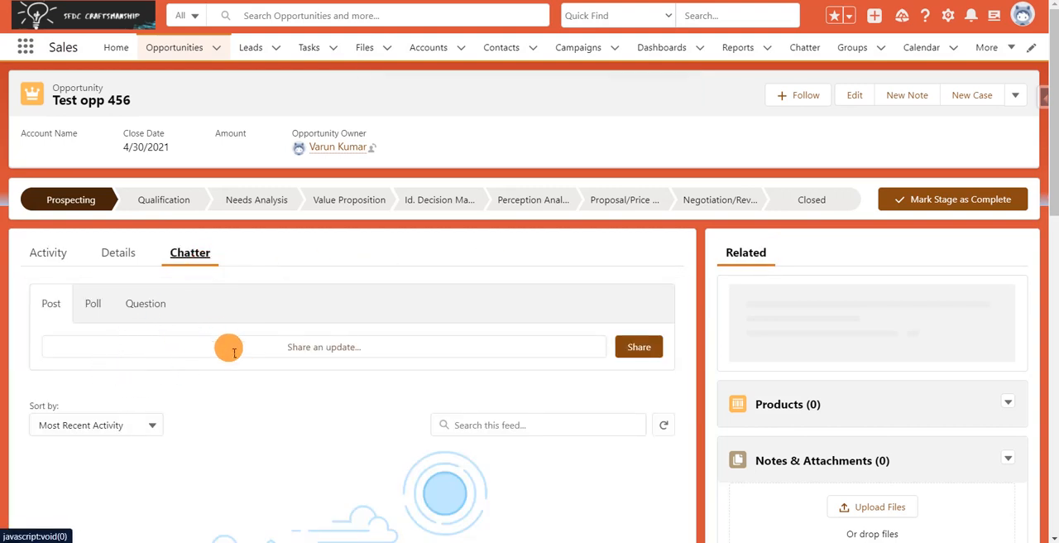
{"action": "left_click", "coordinate": [782, 199]}
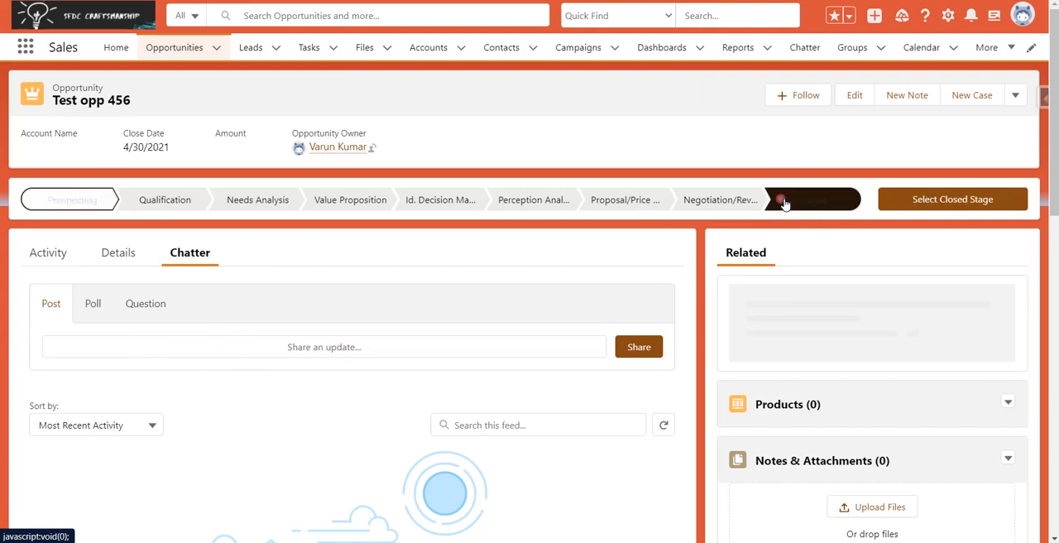
{"action": "left_click", "coordinate": [931, 203]}
{"action": "left_click", "coordinate": [620, 277]}
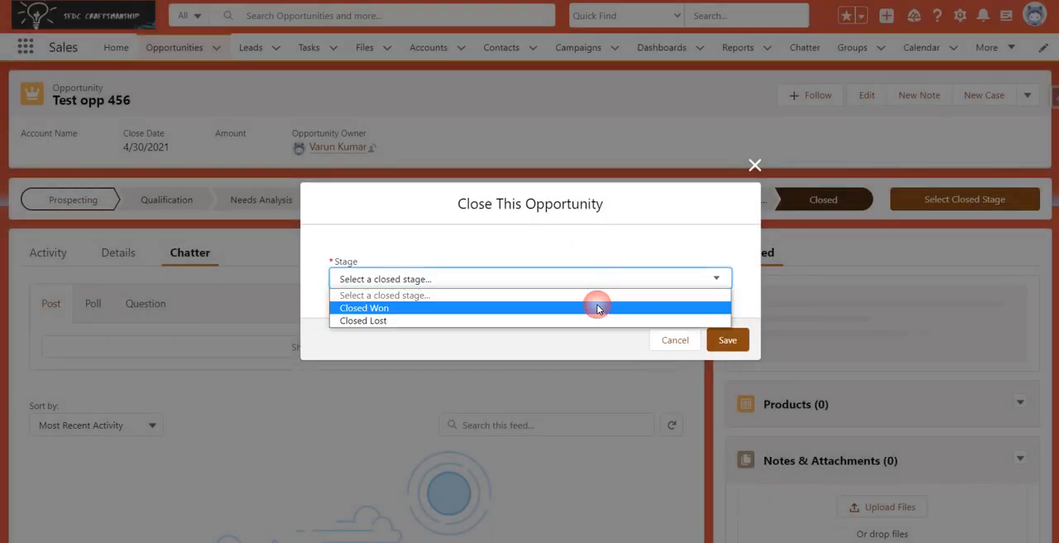
{"action": "left_click", "coordinate": [597, 308]}
{"action": "left_click", "coordinate": [727, 342]}
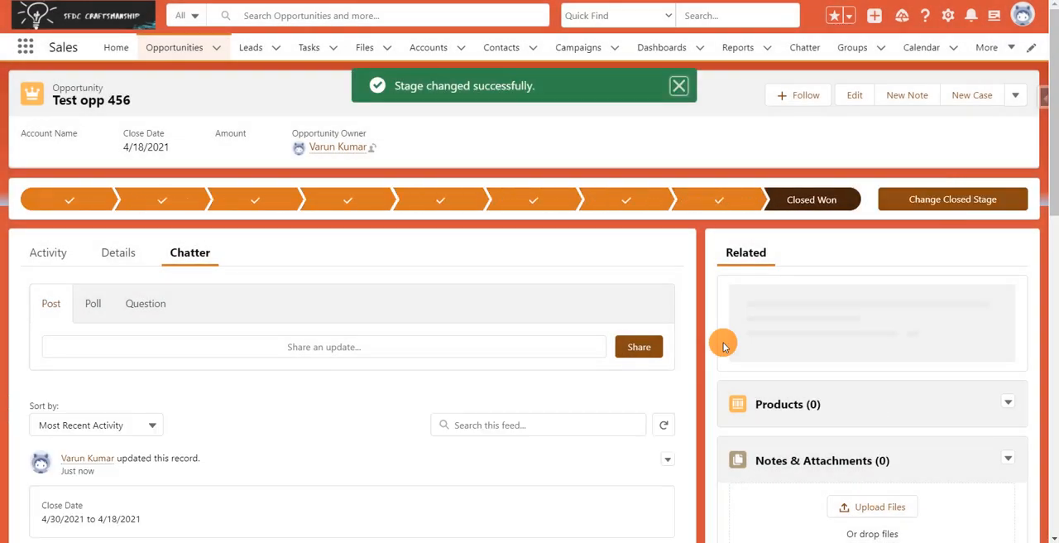
Step: Examine the opportunity's Chatter feed for the closed won message posted by the flow
{"action": "scroll", "coordinate": [1053, 263], "scroll_direction": "down", "scroll_amount": 5}
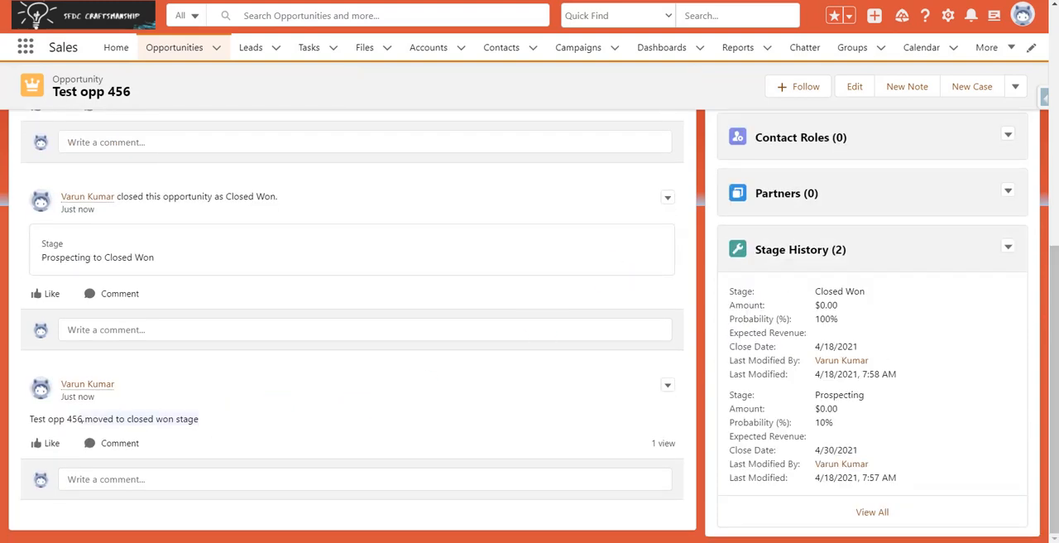
{"action": "left_click_drag", "start_coordinate": [67, 420], "coordinate": [104, 420]}
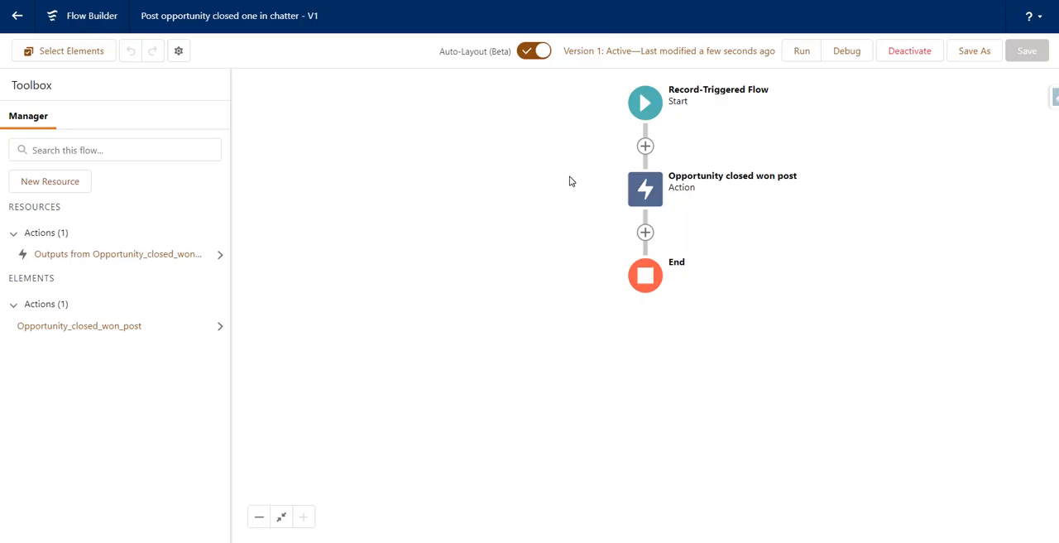
Step: Review the "Opportunity closed won post" action in Flow Builder and compare its message with the post on Test opp 456
{"action": "left_click", "coordinate": [628, 190]}
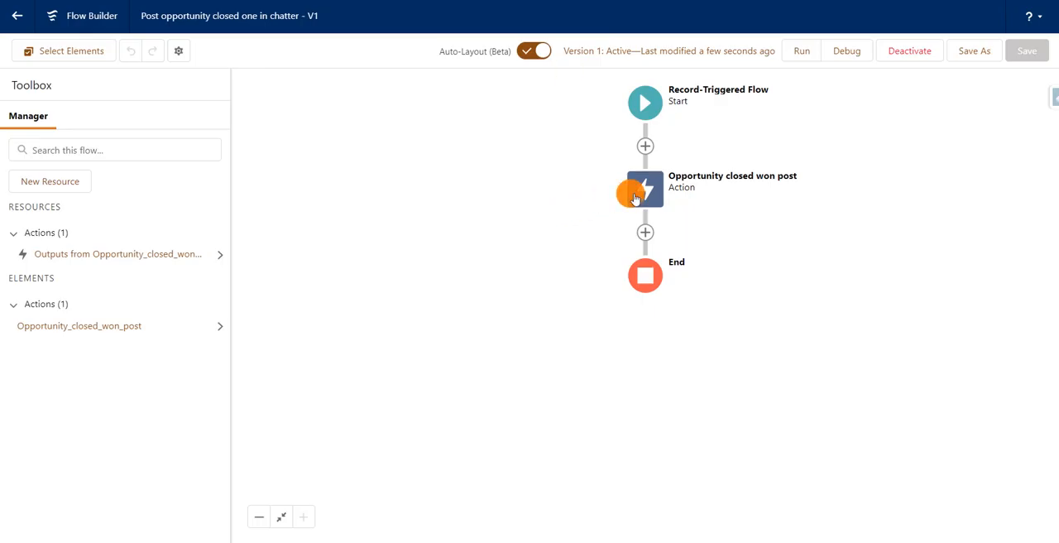
{"action": "left_click", "coordinate": [615, 324]}
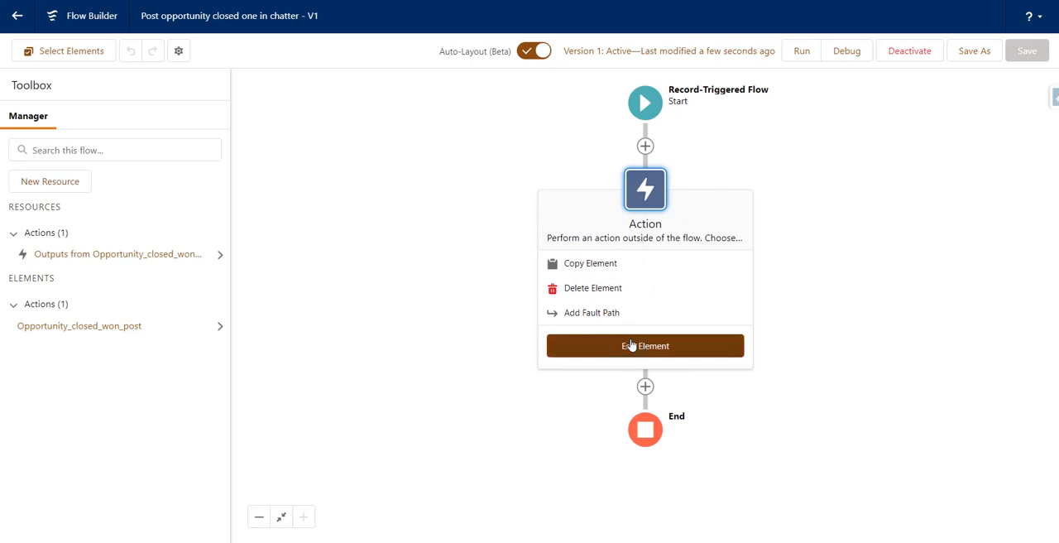
{"action": "left_click", "coordinate": [629, 345]}
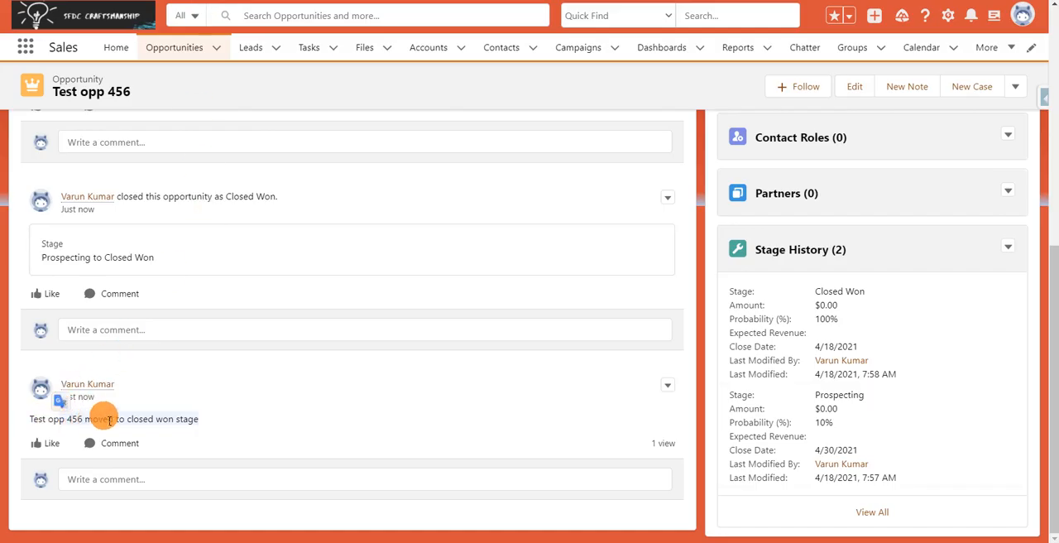
{"action": "left_click", "coordinate": [159, 410]}
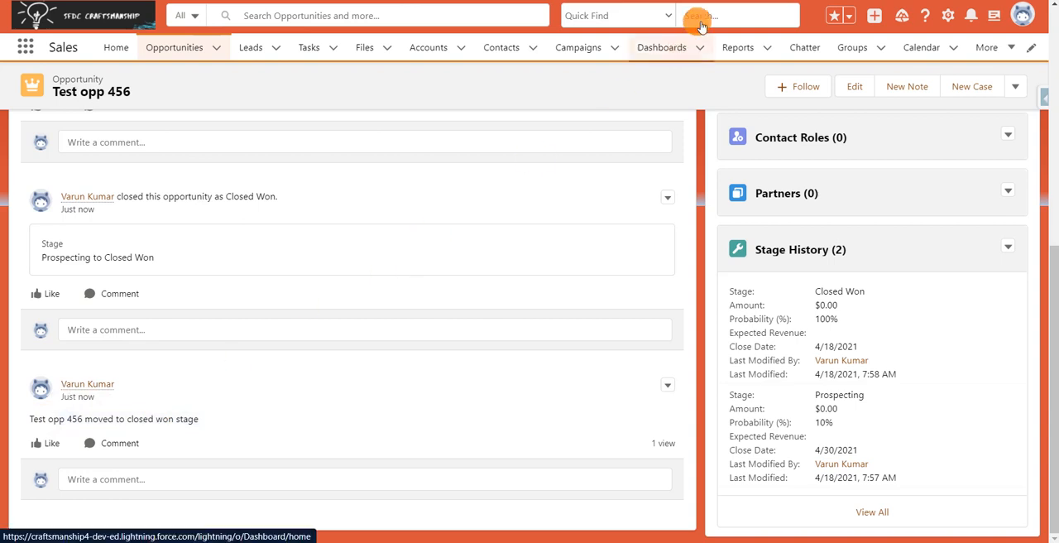